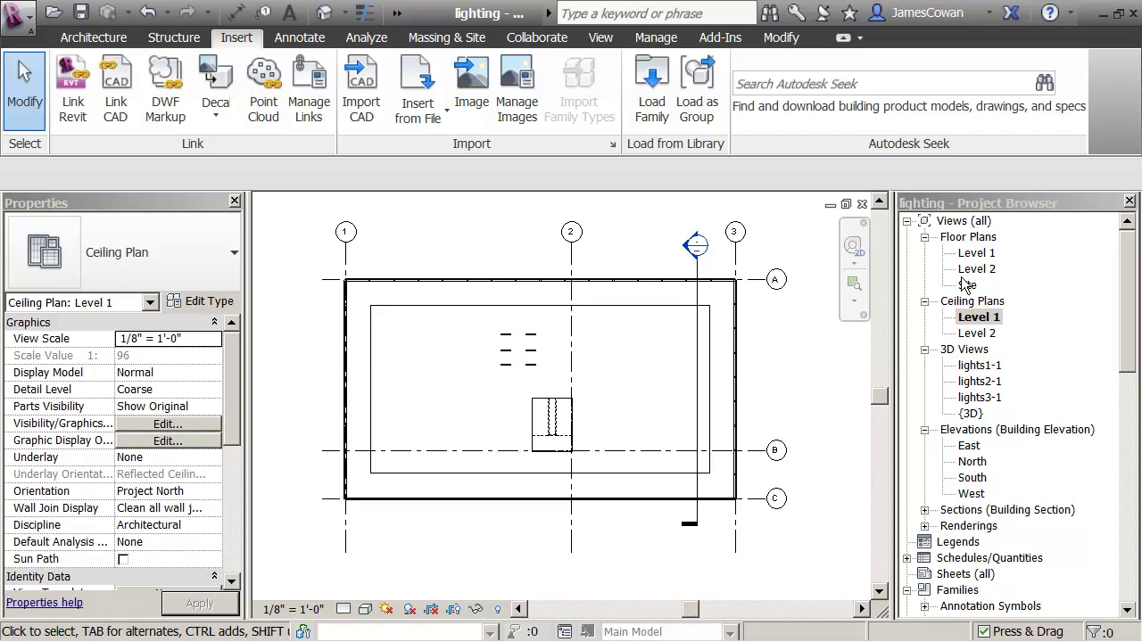
- Open the Level 2 and Level 1 ceiling plans to review them
click(976, 335)
double_click(975, 335)
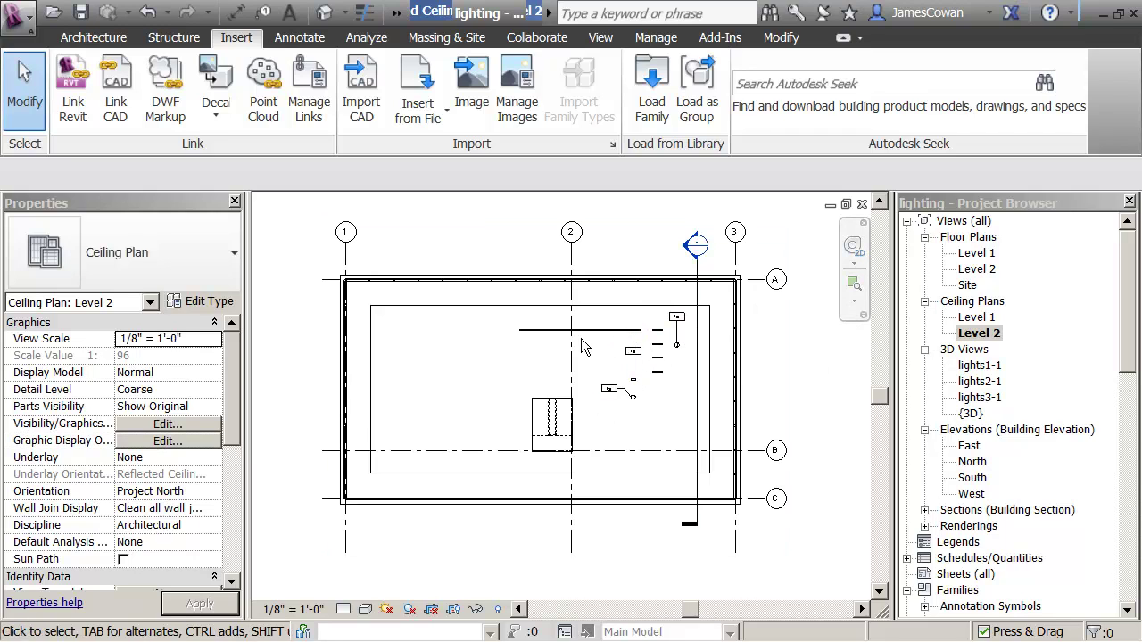
double_click(976, 317)
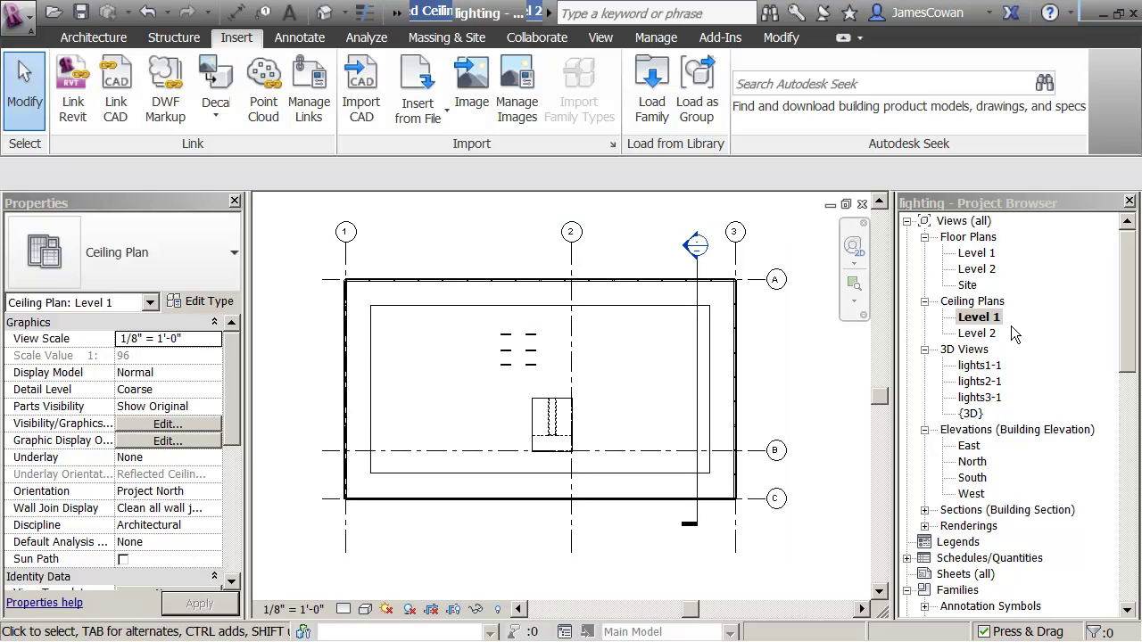
- Check the Level 1 floor plan, then switch to the Level 2 floor plan
double_click(976, 253)
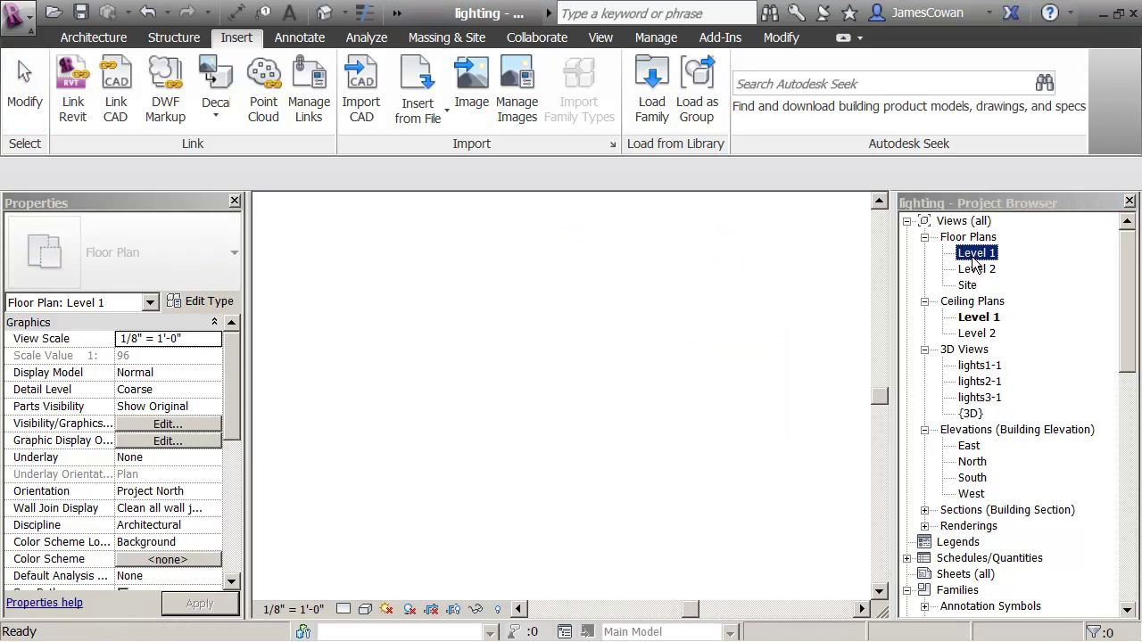
scroll(555, 390, up, 5)
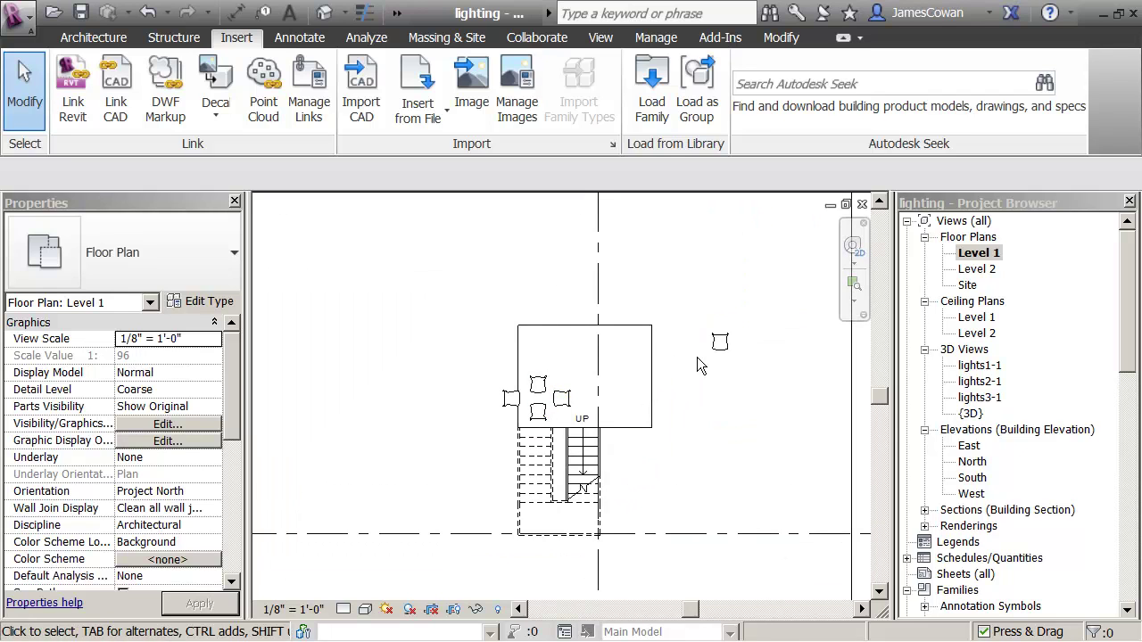
double_click(975, 269)
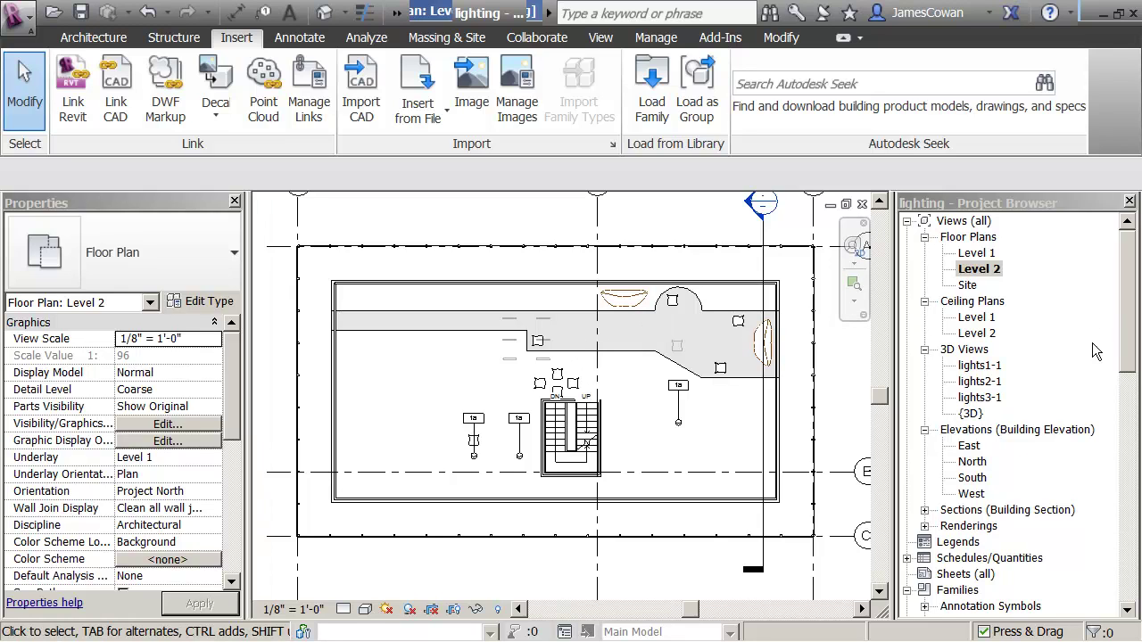
- View the lights1-1 and lights2-1 cameras, previewing lights2-1 in Shaded and Realistic styles
double_click(973, 367)
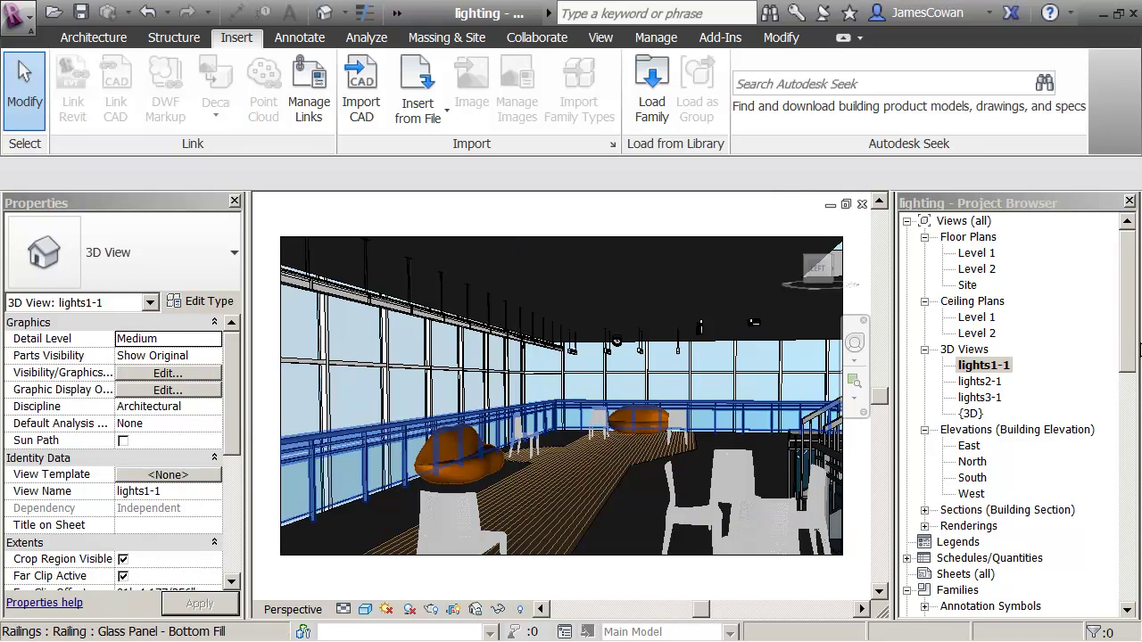
double_click(973, 381)
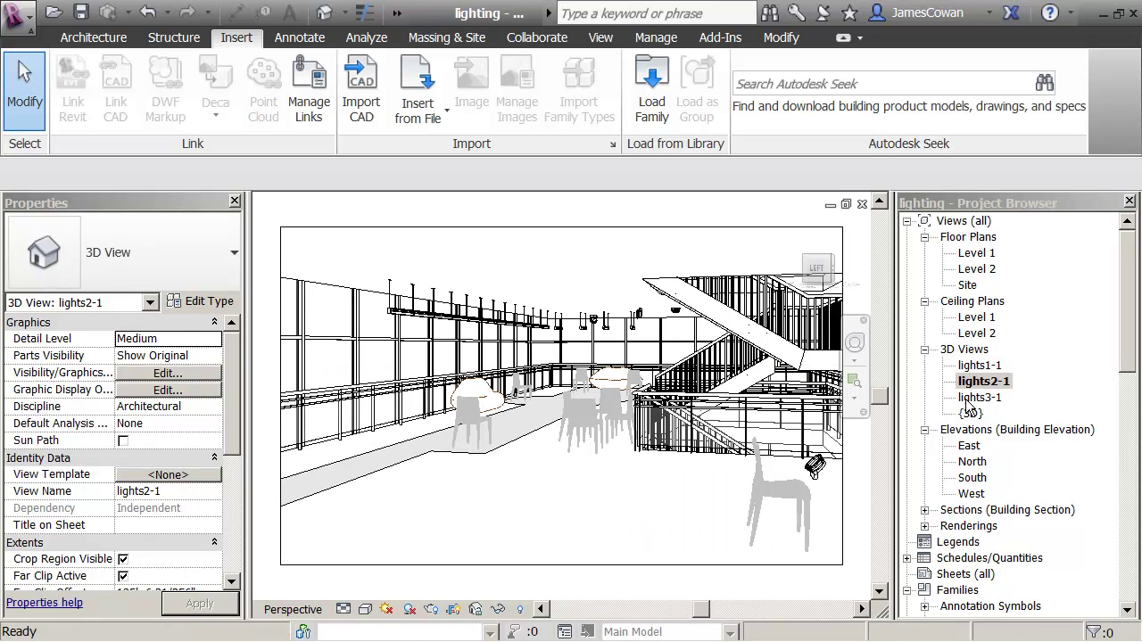
click(367, 611)
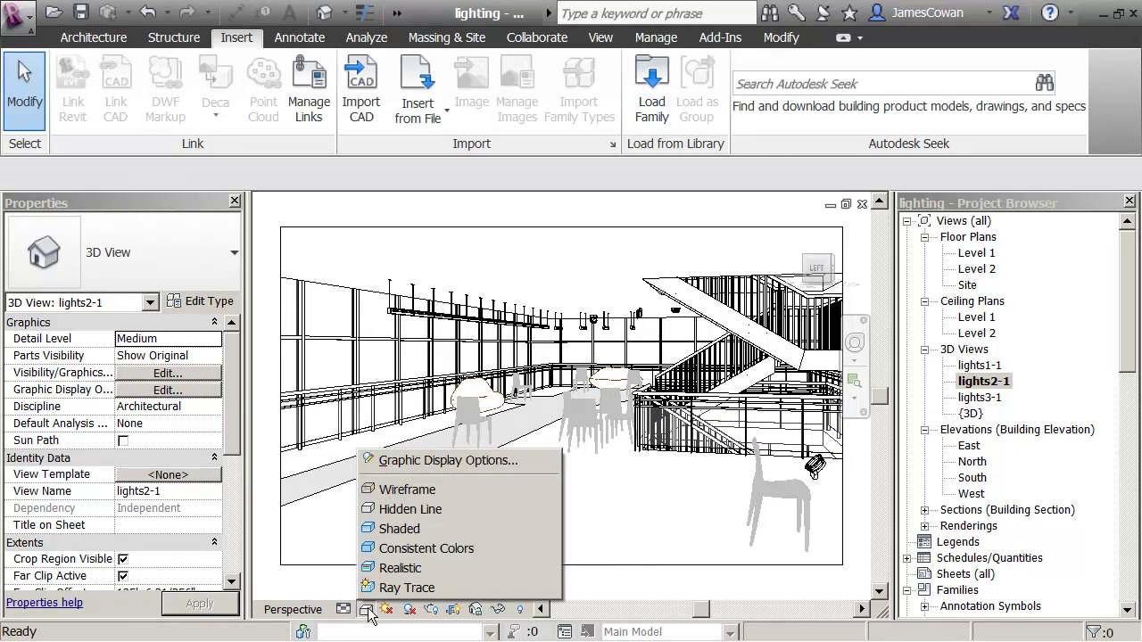
click(381, 530)
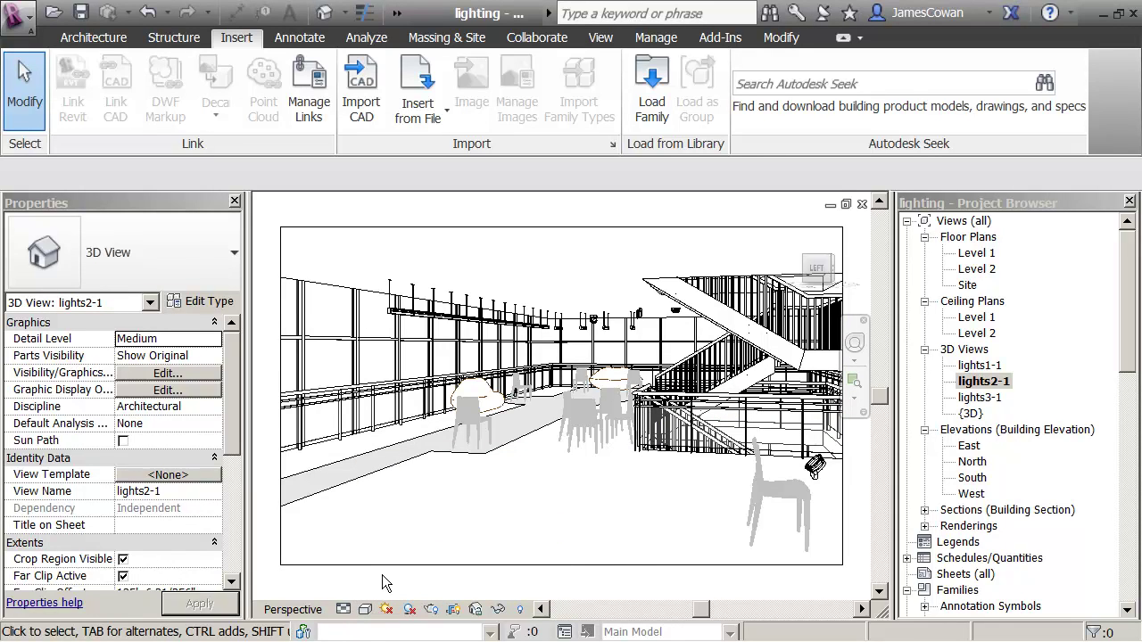
click(366, 610)
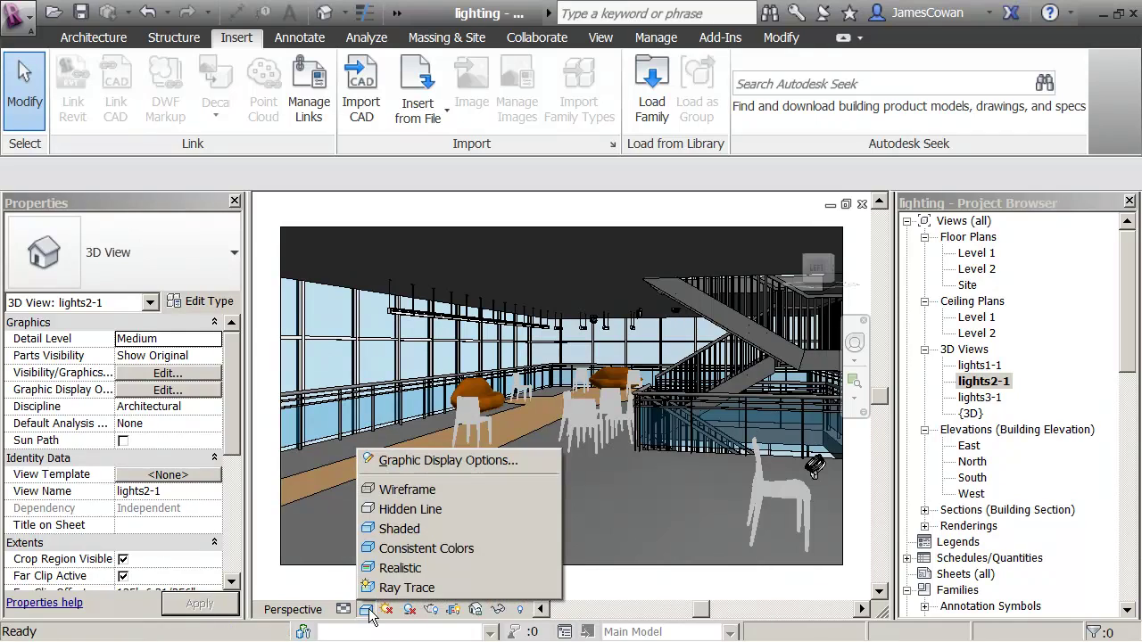
click(382, 571)
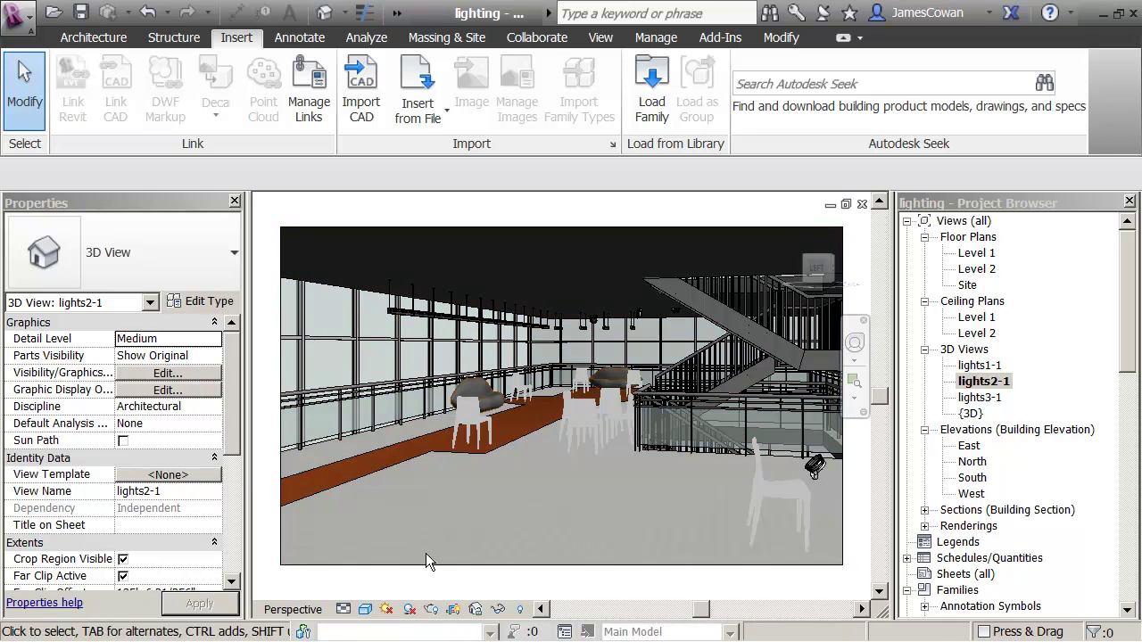
- Restore Hidden Line display, compare the lights3-1 camera, and return to lights2-1
click(366, 610)
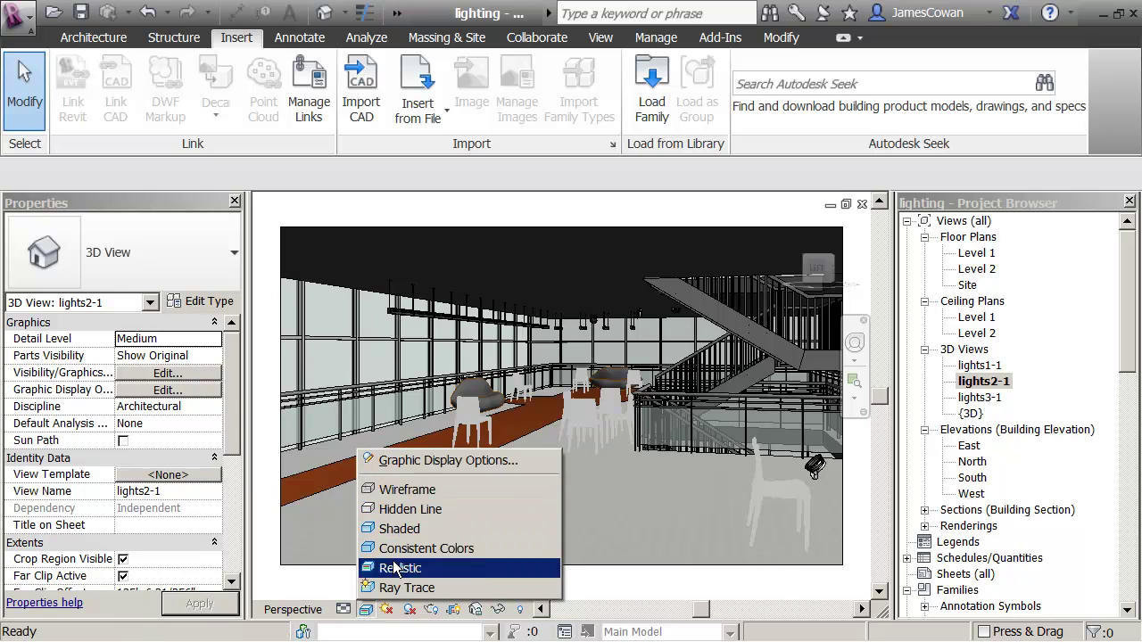
click(395, 513)
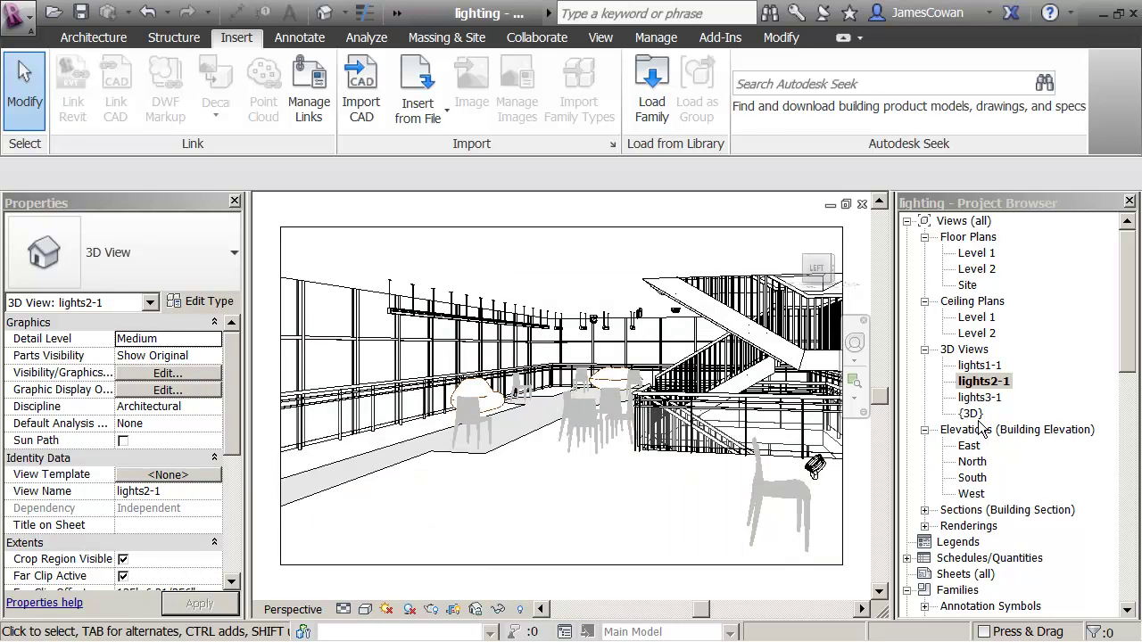
double_click(976, 398)
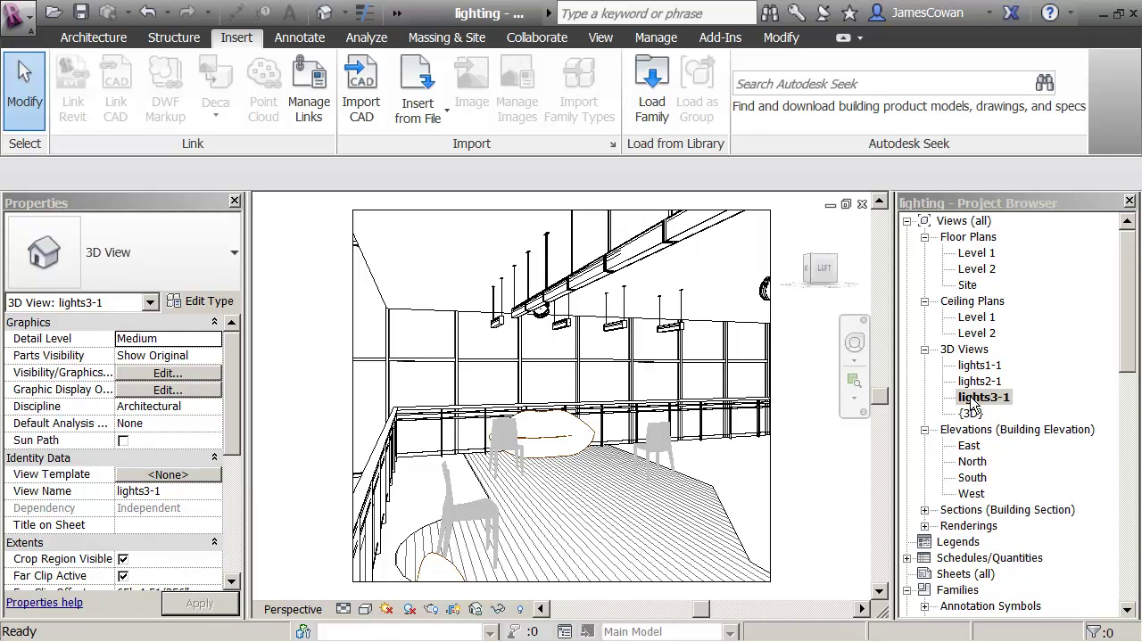
double_click(967, 384)
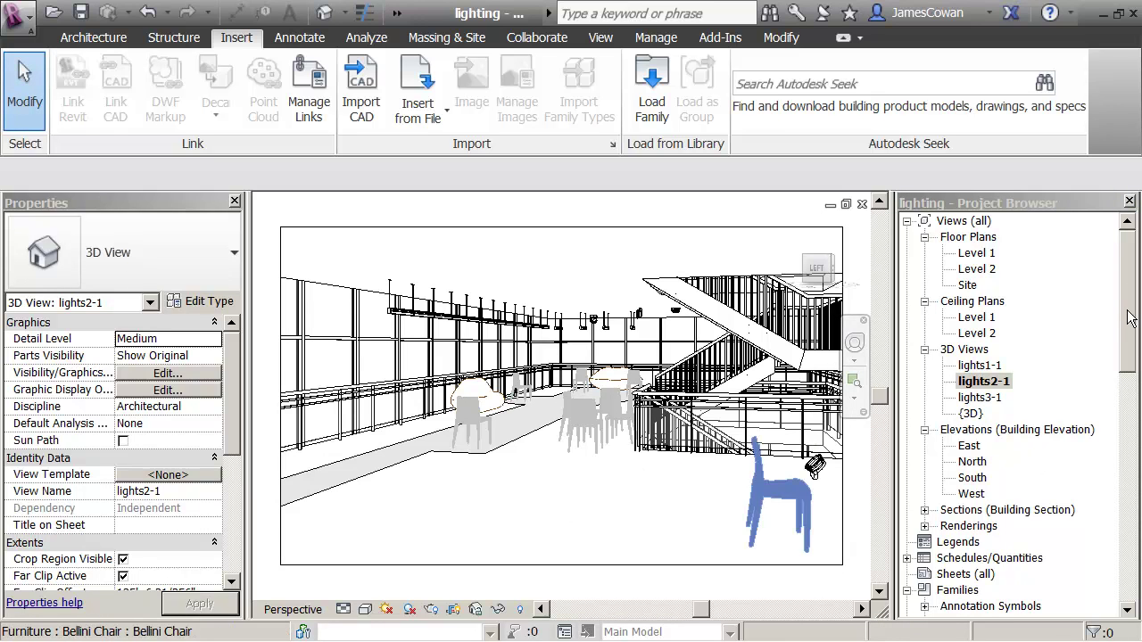
drag(1132, 317, 1133, 406)
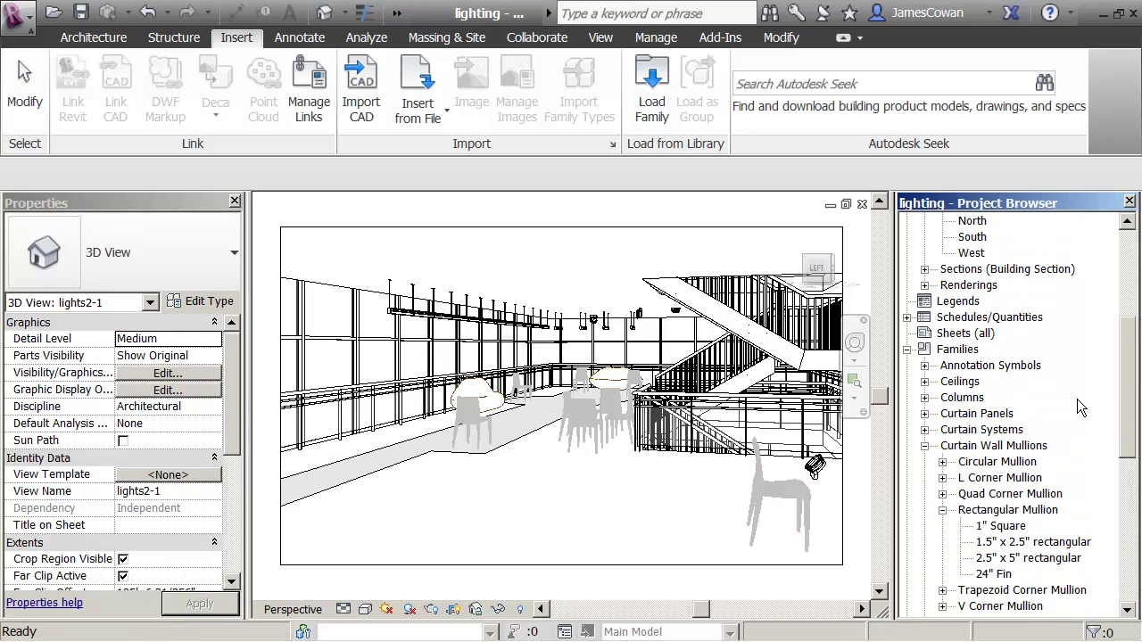
- Expand Renderings and view each one, 3D View 1_1 through 1_3, to lights2_1, and to lights_1 through to lights_3
click(925, 286)
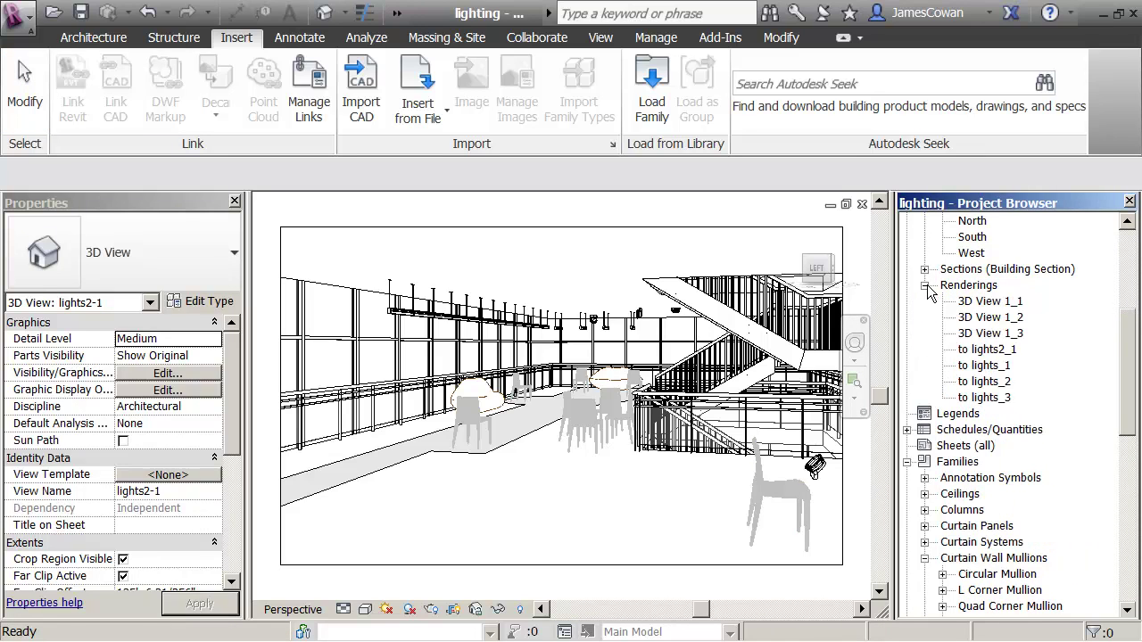
double_click(984, 303)
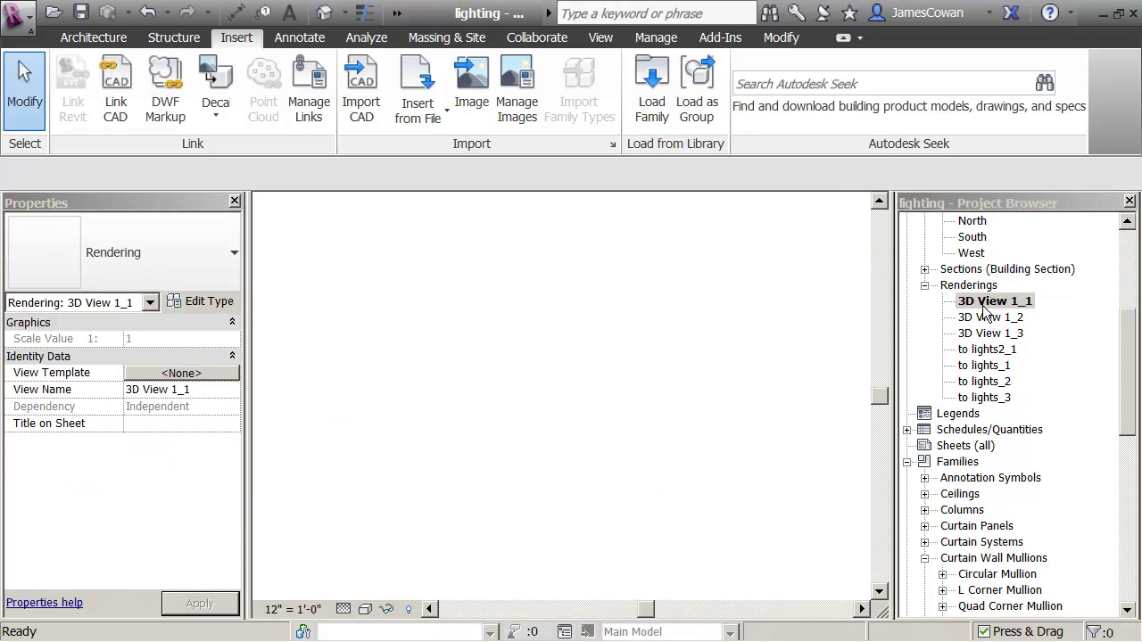
double_click(985, 318)
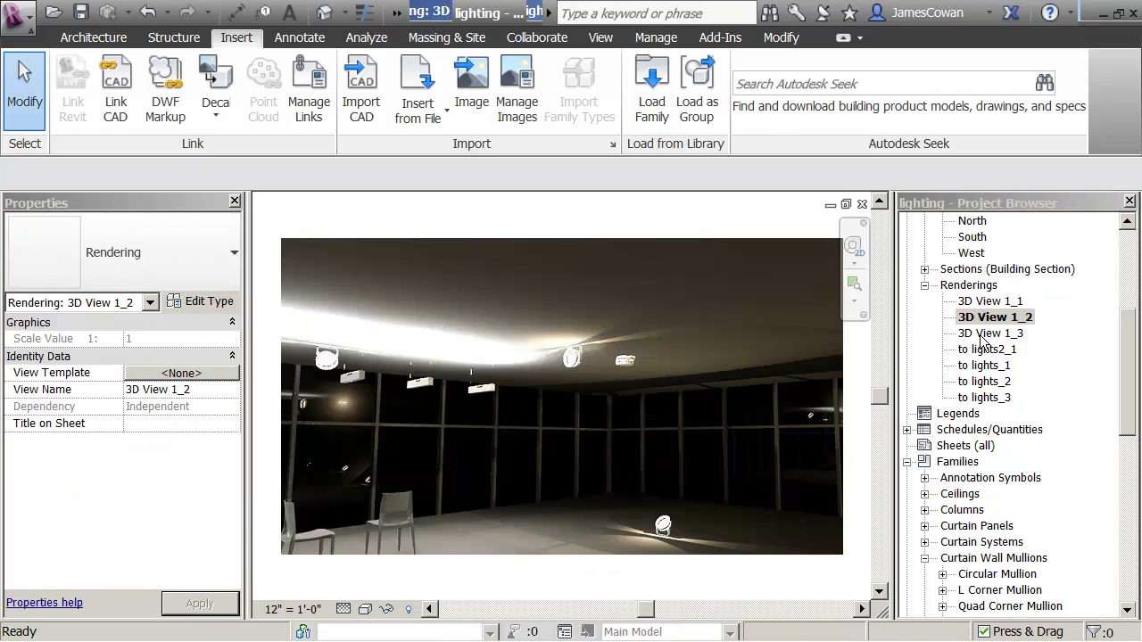
double_click(984, 334)
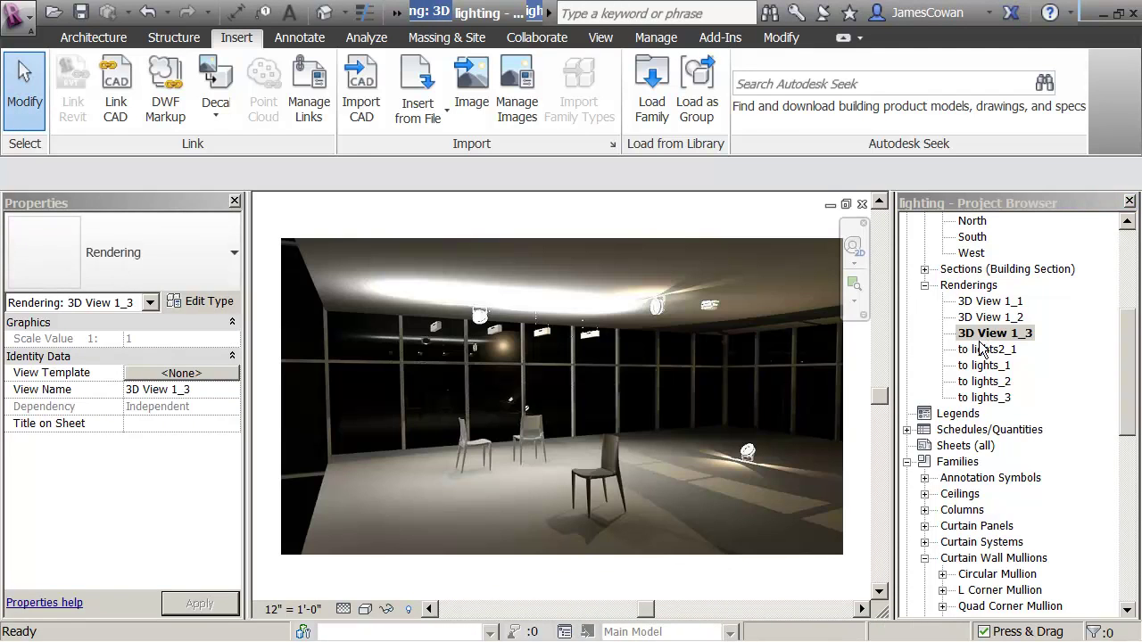
double_click(985, 349)
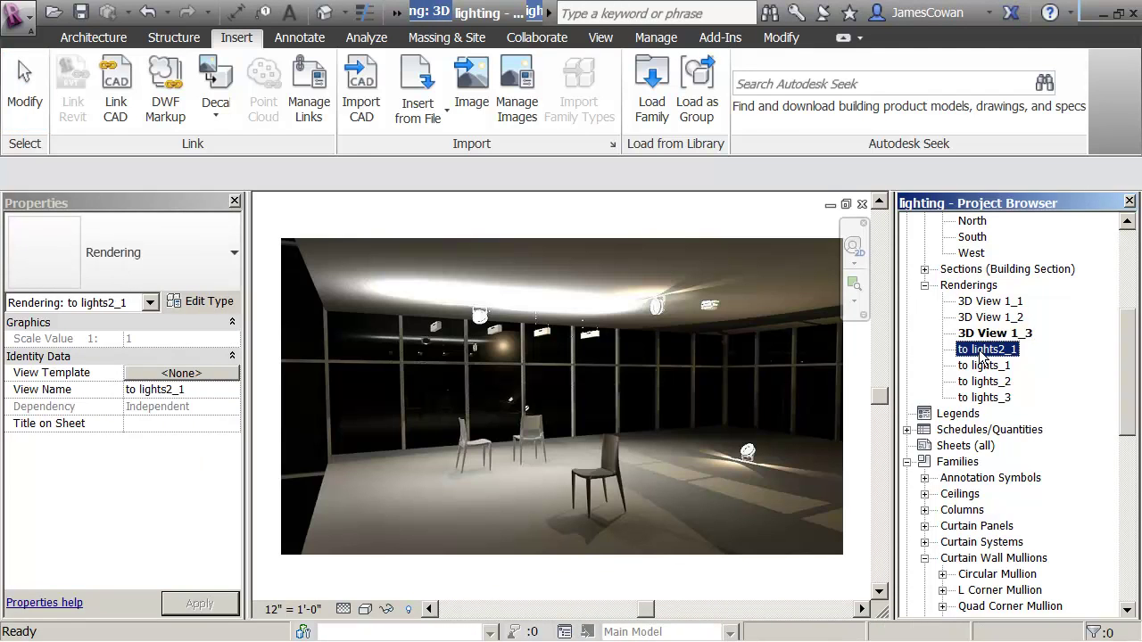
double_click(982, 366)
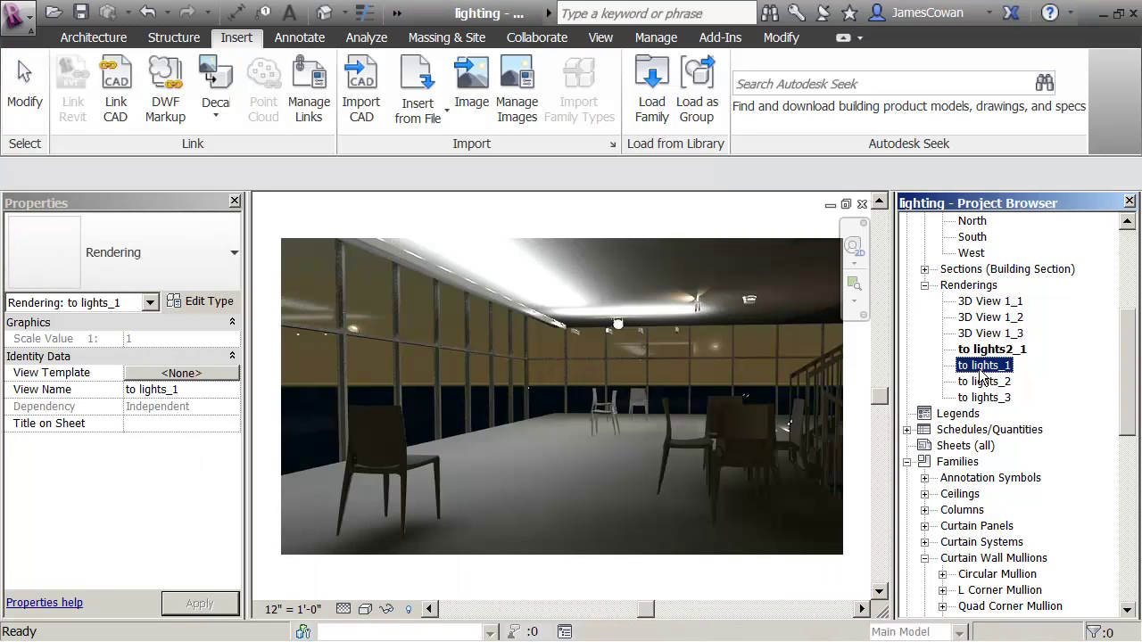
double_click(985, 382)
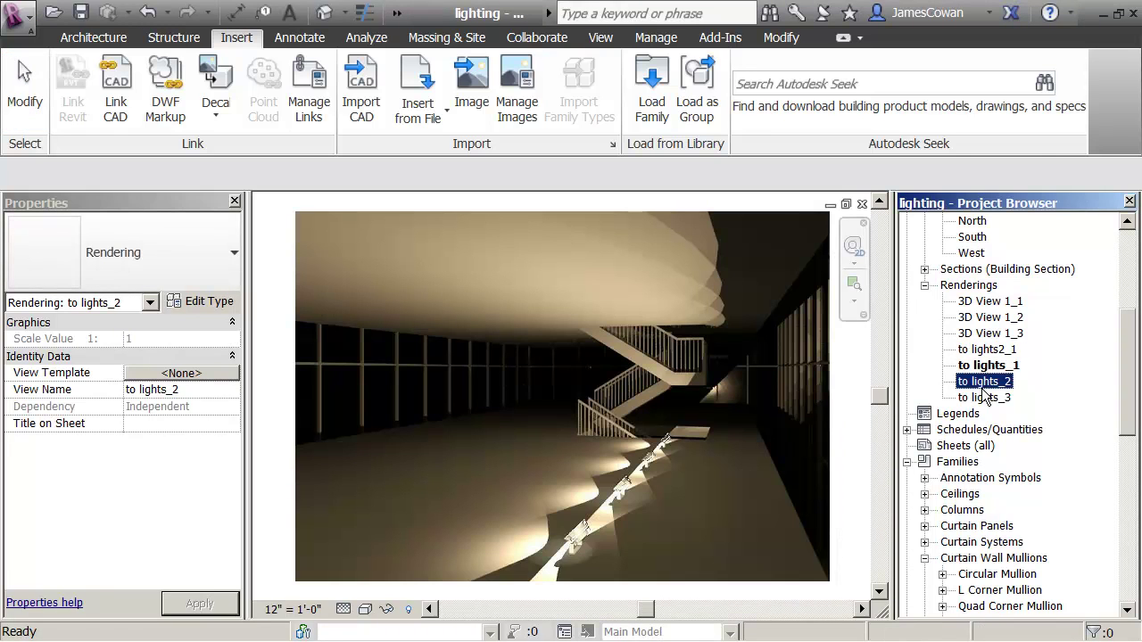
double_click(985, 398)
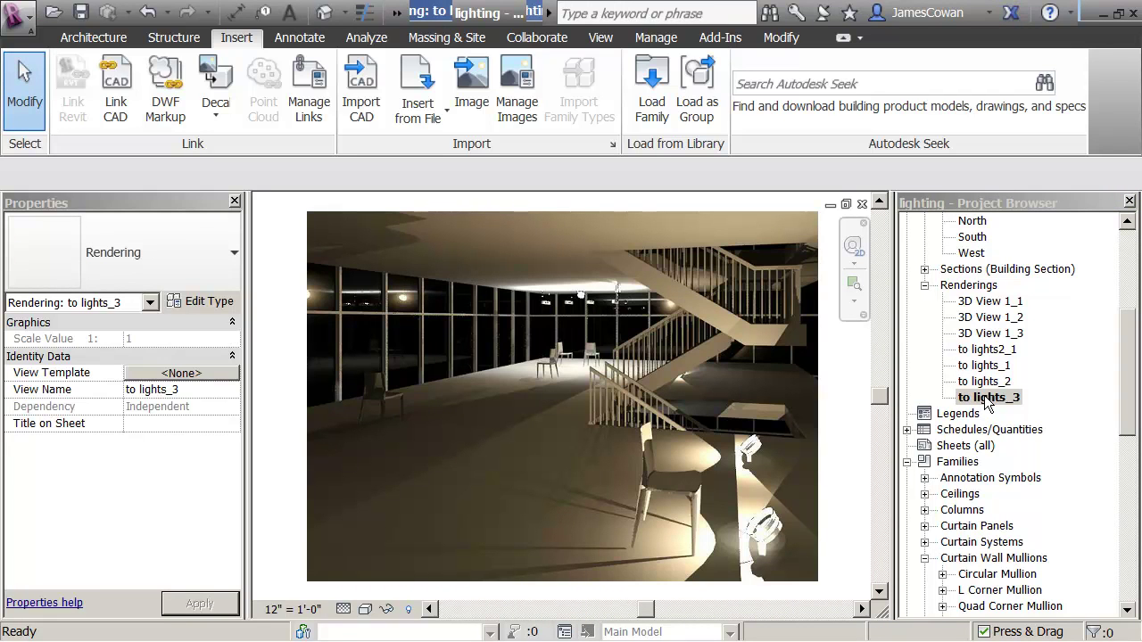
drag(1127, 370, 1137, 272)
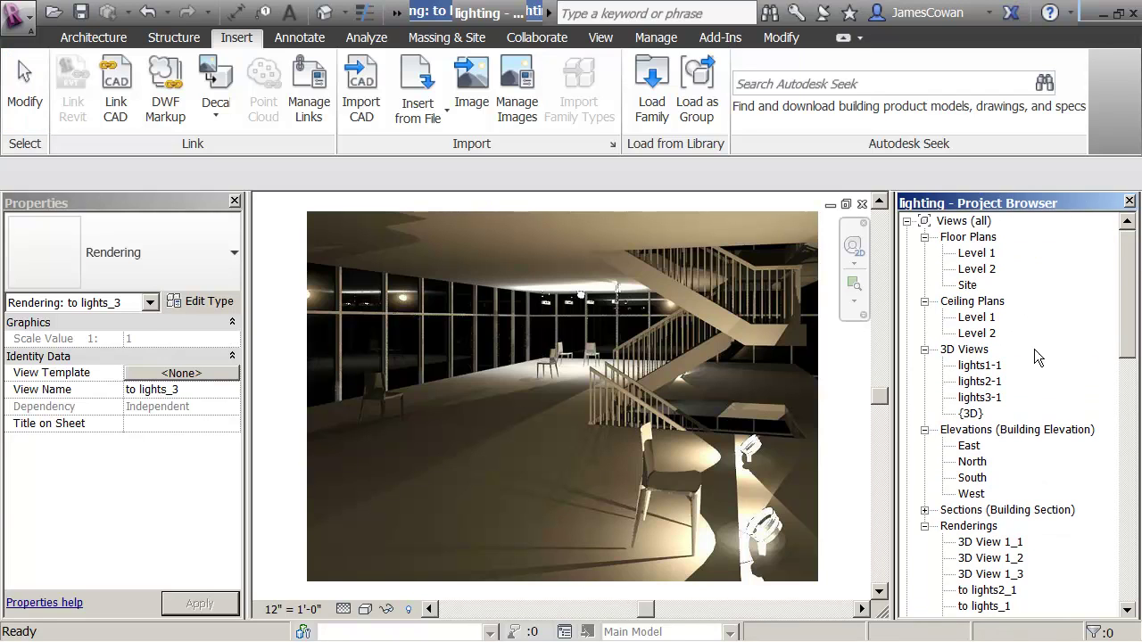
- Open the lights2-1 view's rendering settings and set Quality to High
double_click(968, 386)
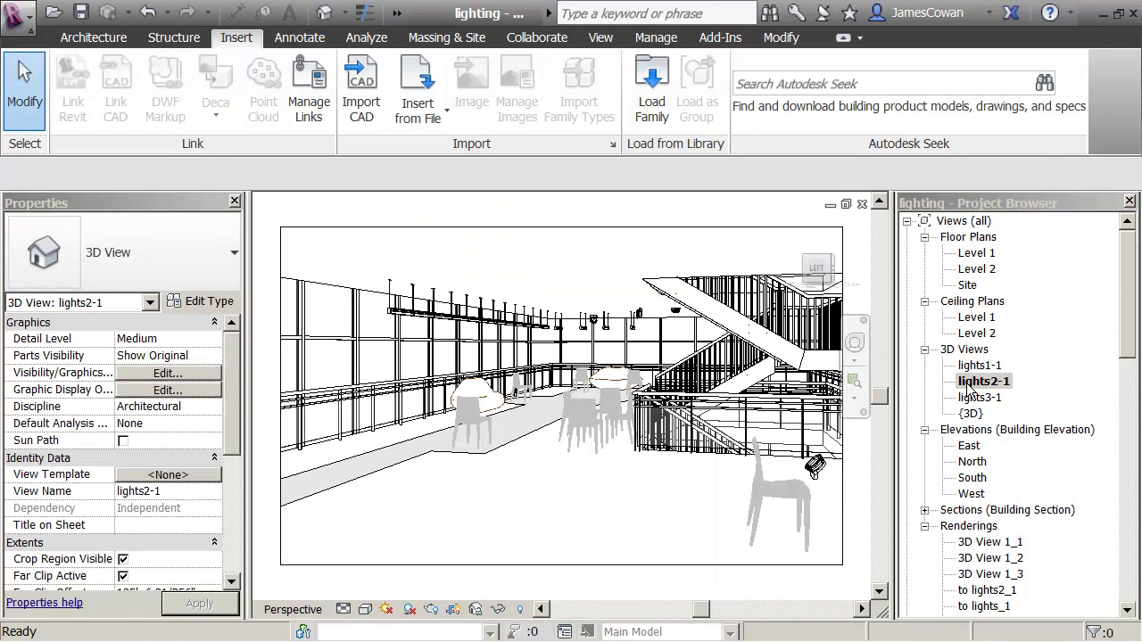
click(431, 609)
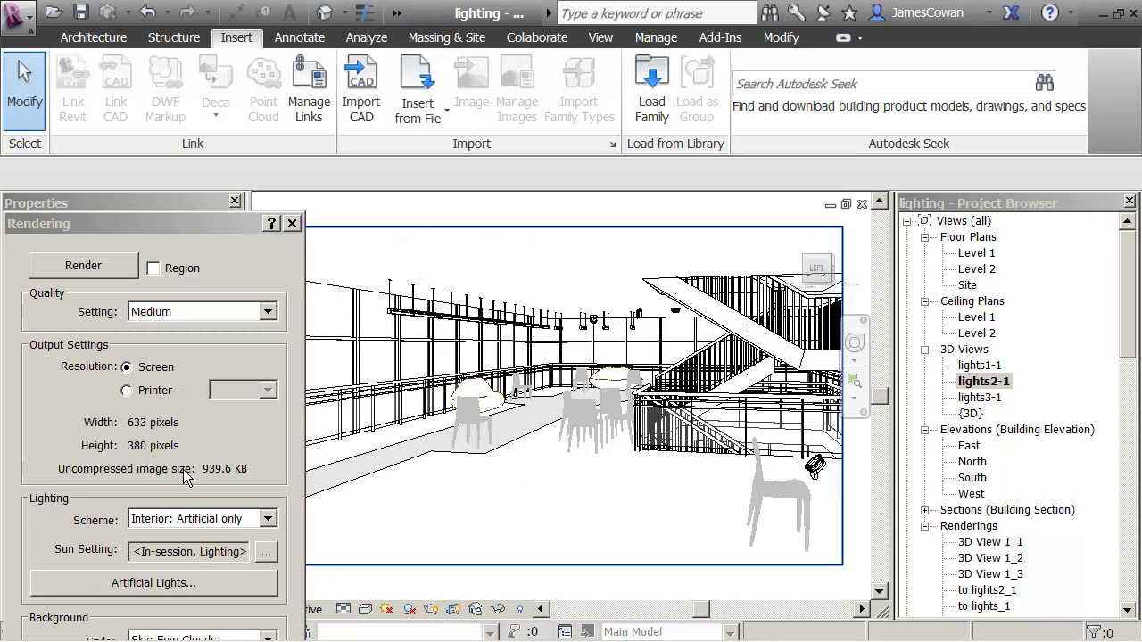
drag(57, 225, 87, 65)
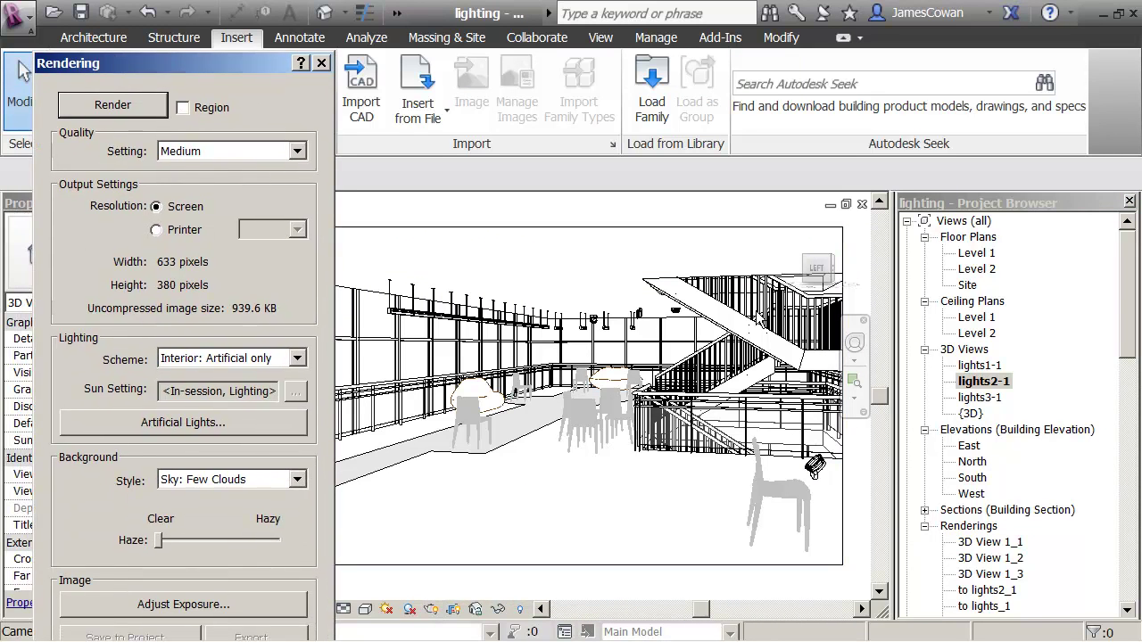
click(298, 152)
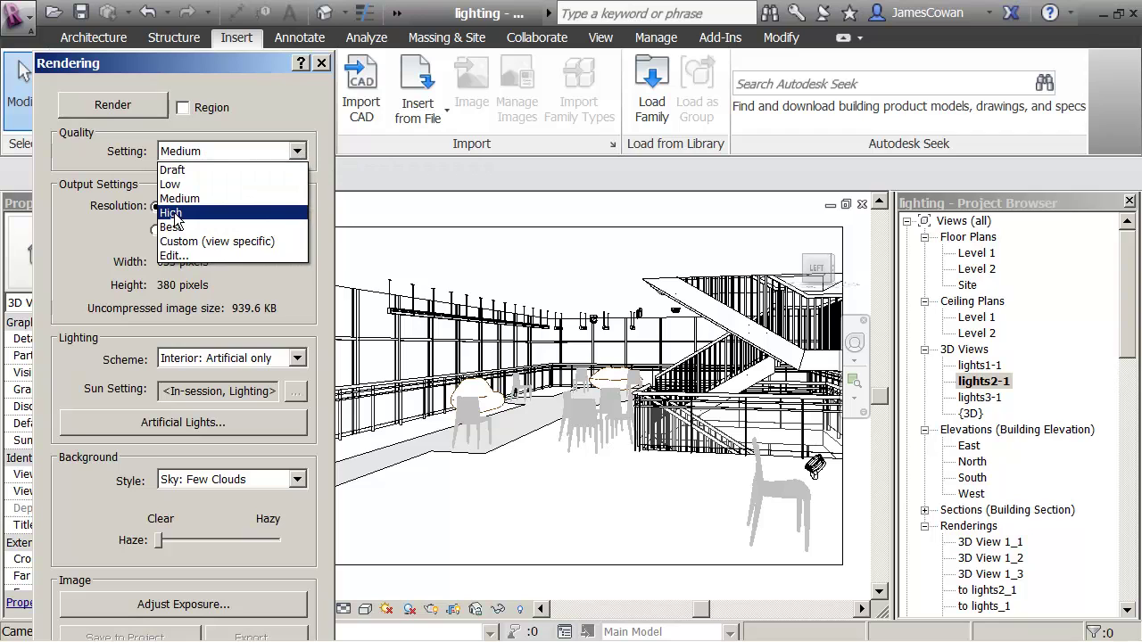
click(174, 214)
- Keep the Interior: Artificial only lighting scheme and bring up the Artificial Lights list
drag(175, 63, 155, 30)
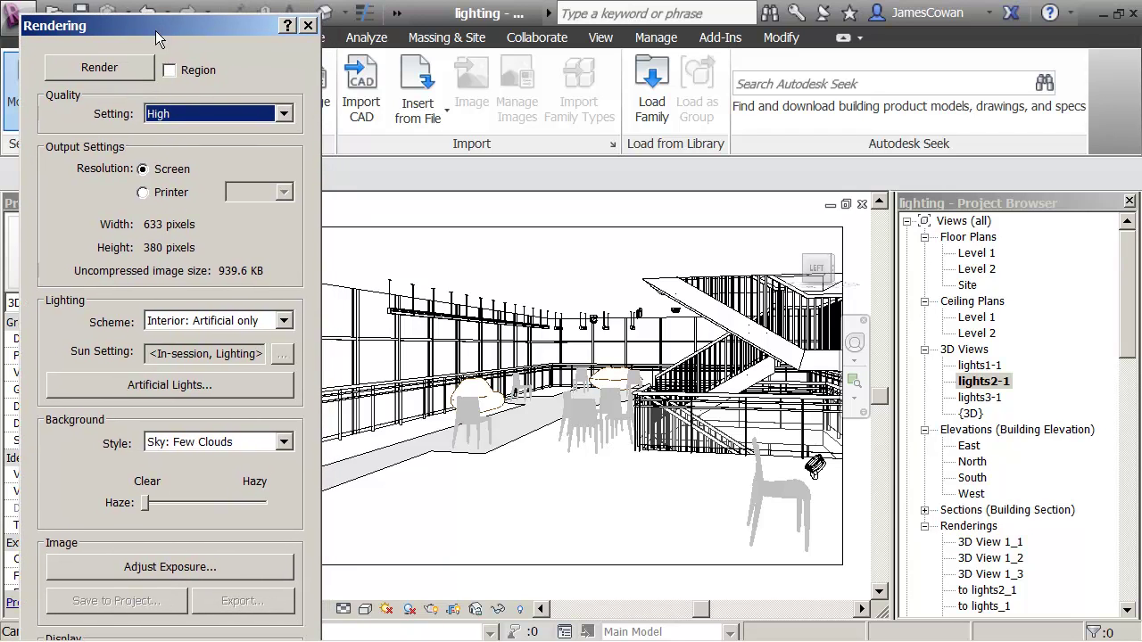
click(284, 320)
click(285, 320)
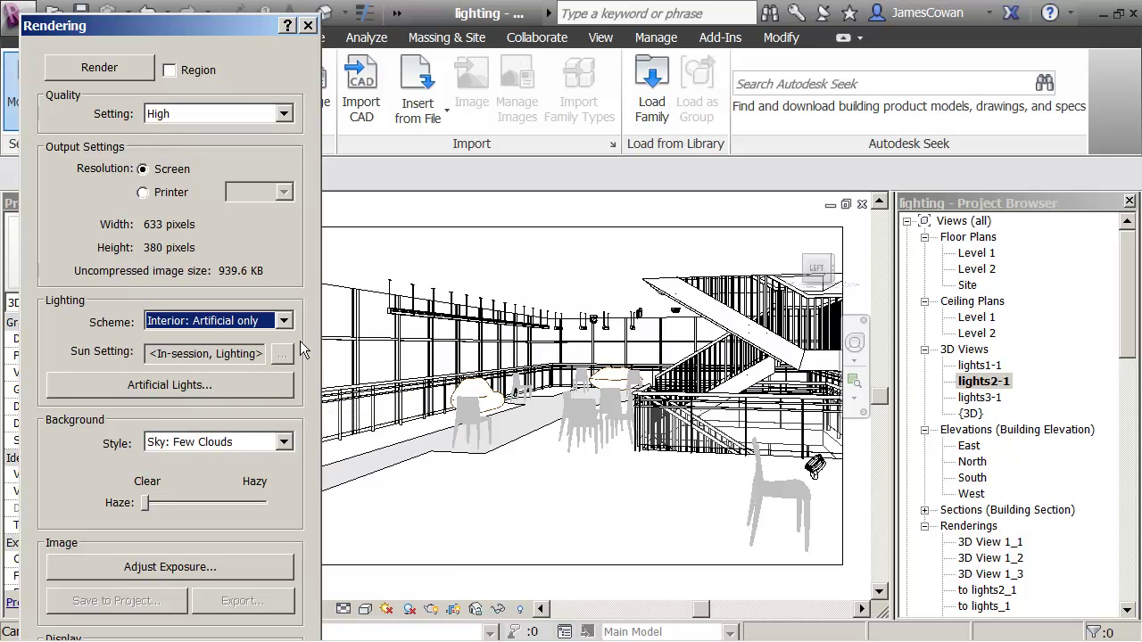
click(162, 389)
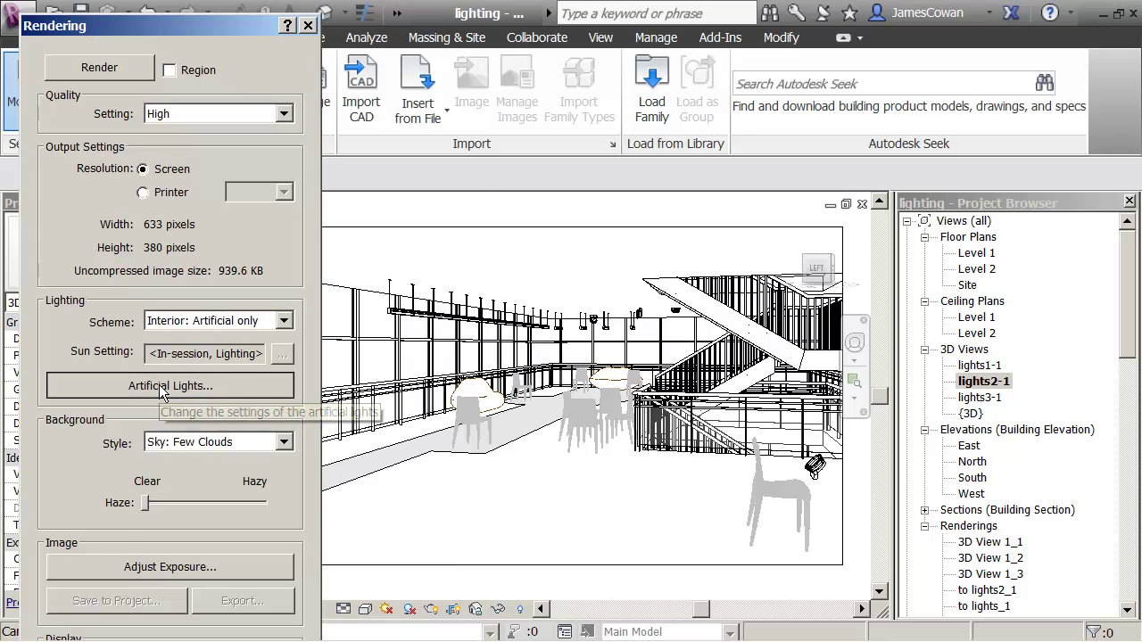
- Create a new light group named 'lv1-open space' in the Artificial Lights dialog
drag(262, 123, 917, 64)
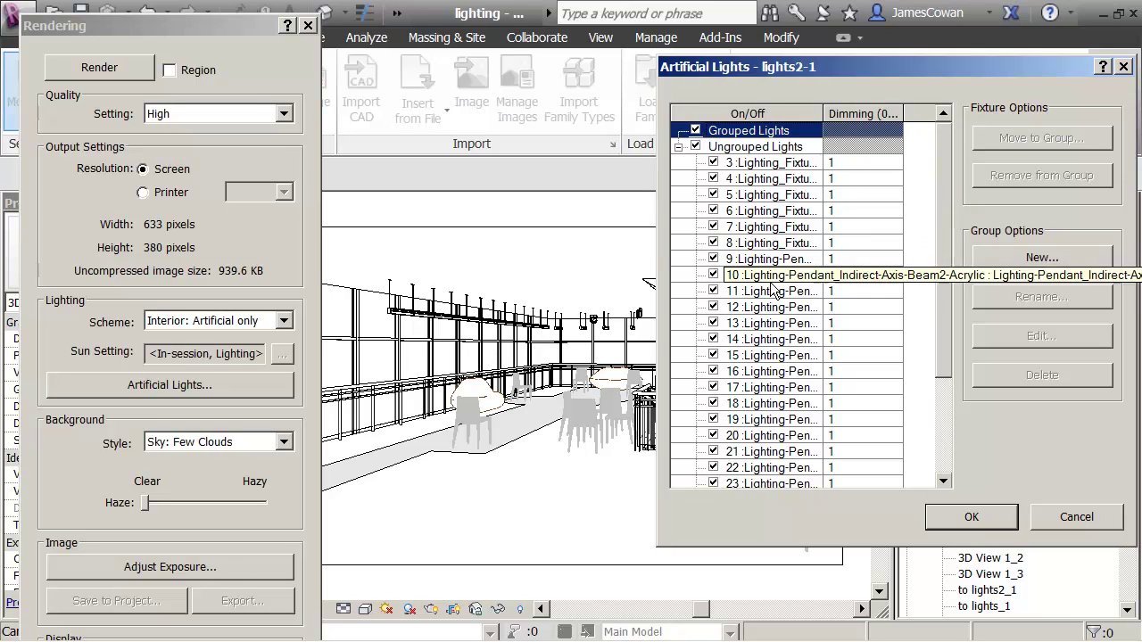
click(1042, 258)
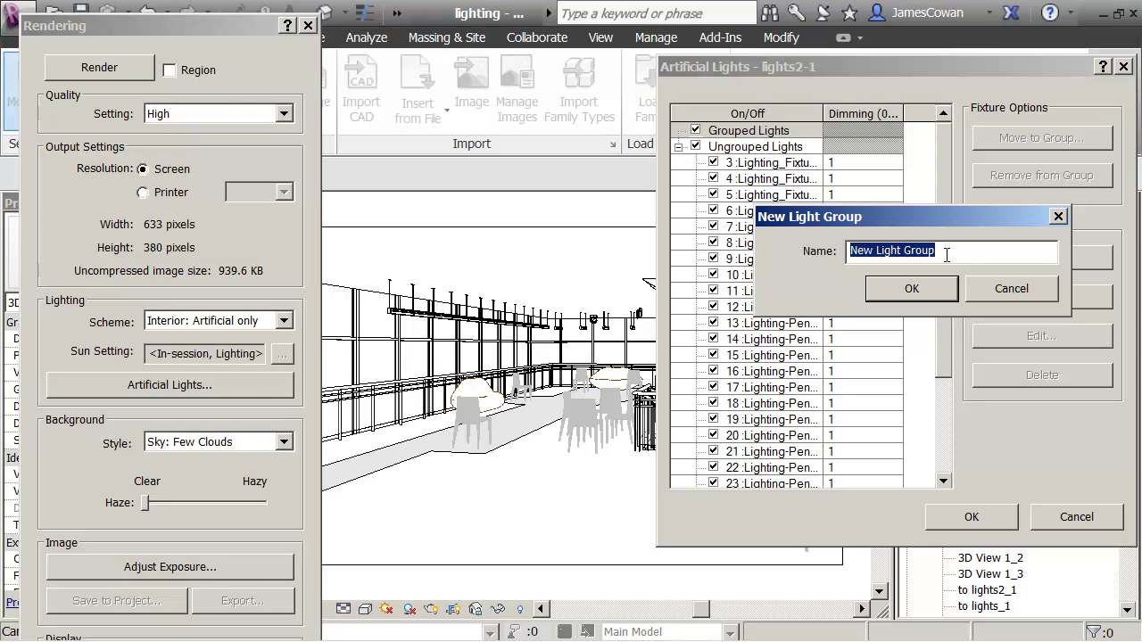
text(lv1-open space)
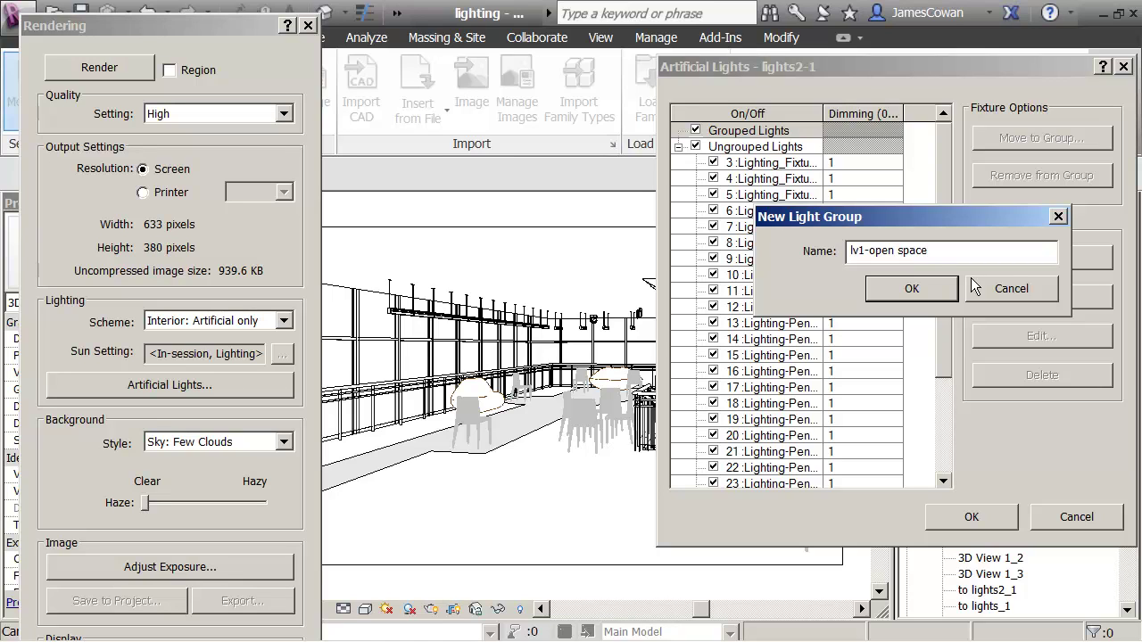
click(916, 297)
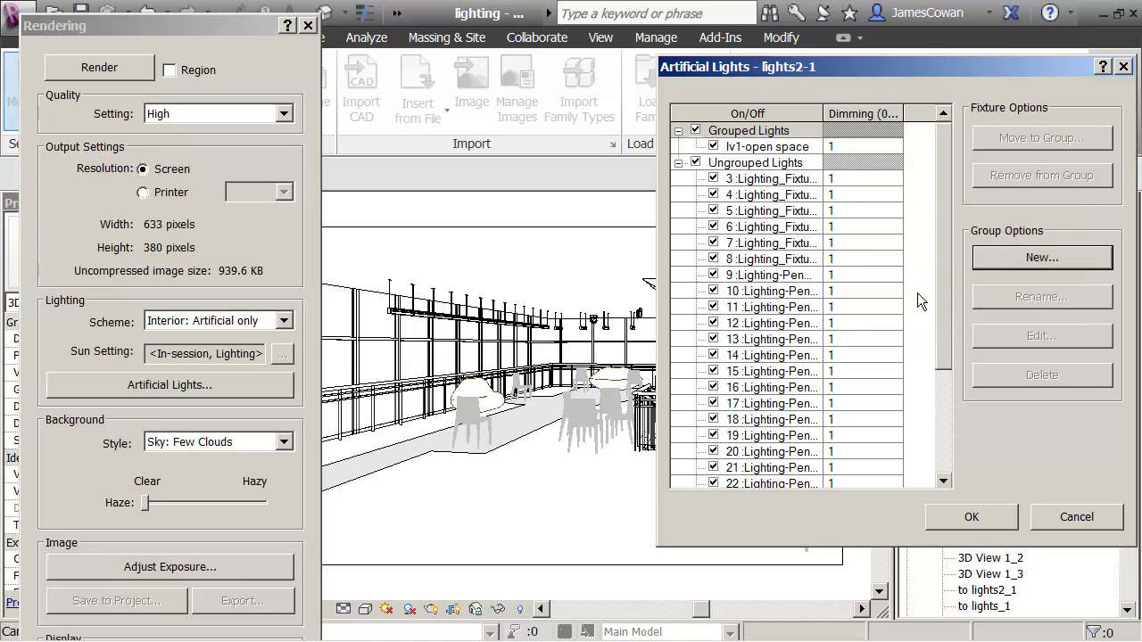
click(754, 179)
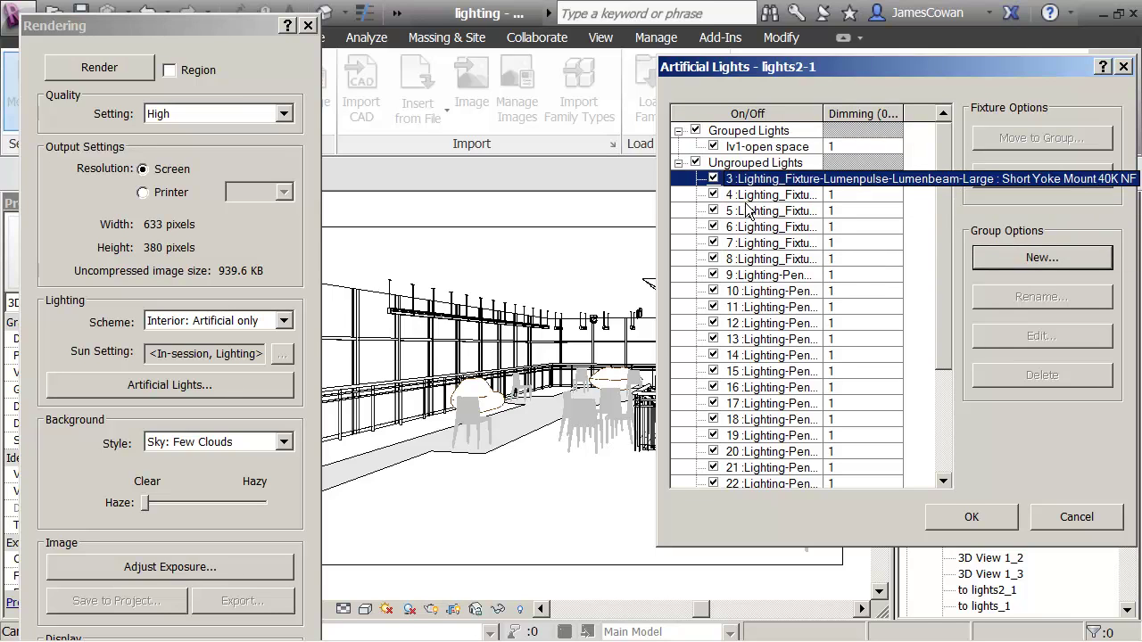
- Scroll the light list, picking fixtures 5, 9 and 22 before settling on pendant 30
click(750, 211)
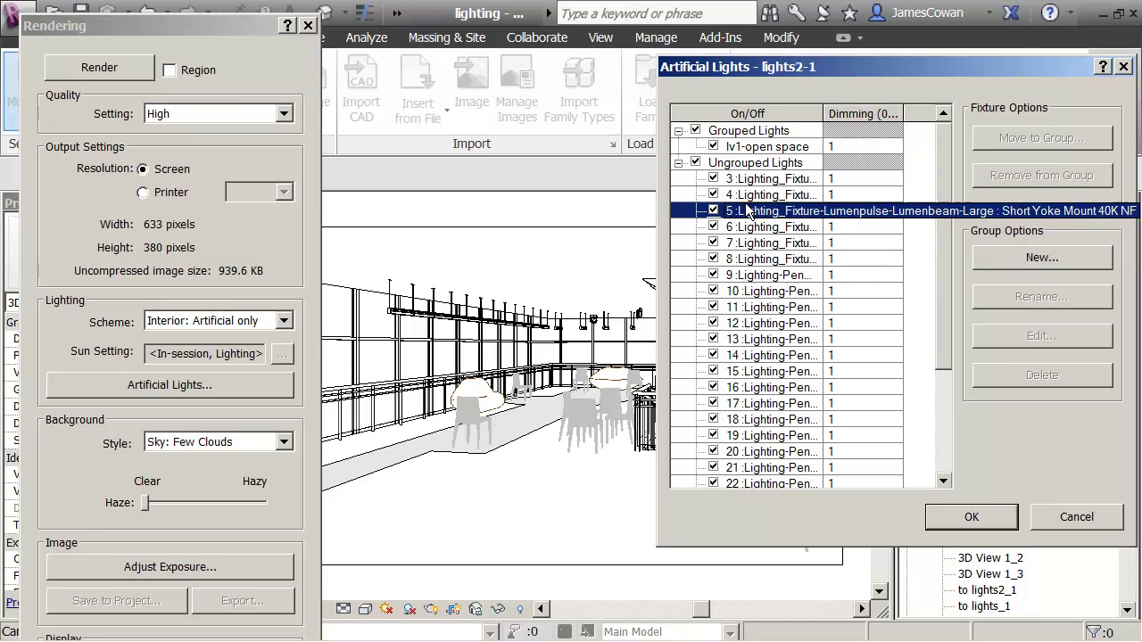
click(756, 277)
scroll(752, 489, down, 1)
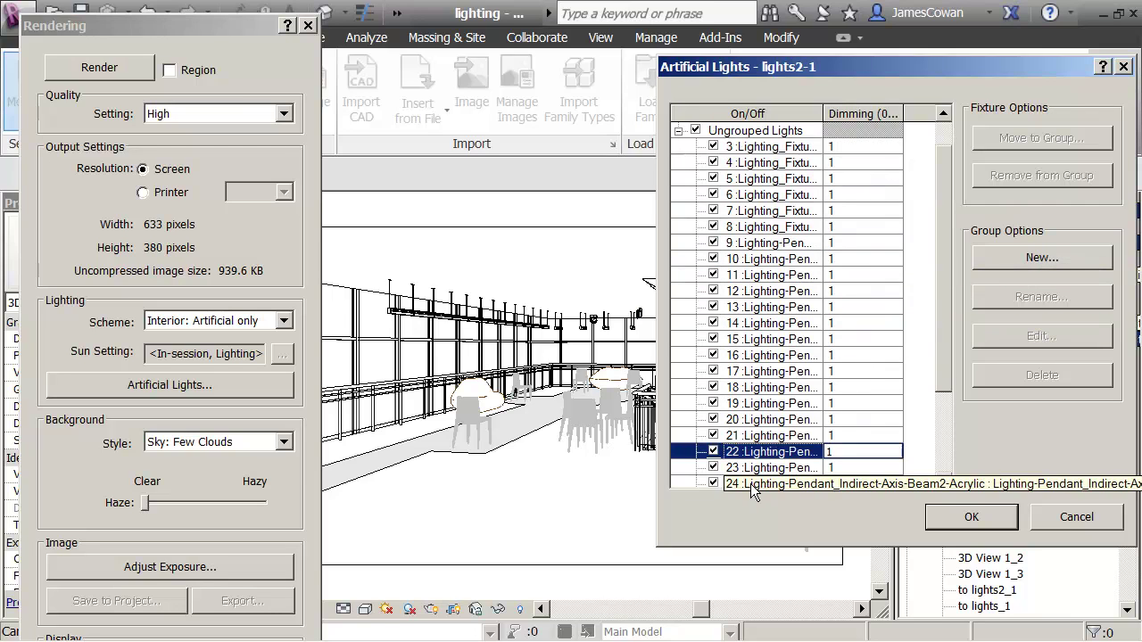
click(754, 451)
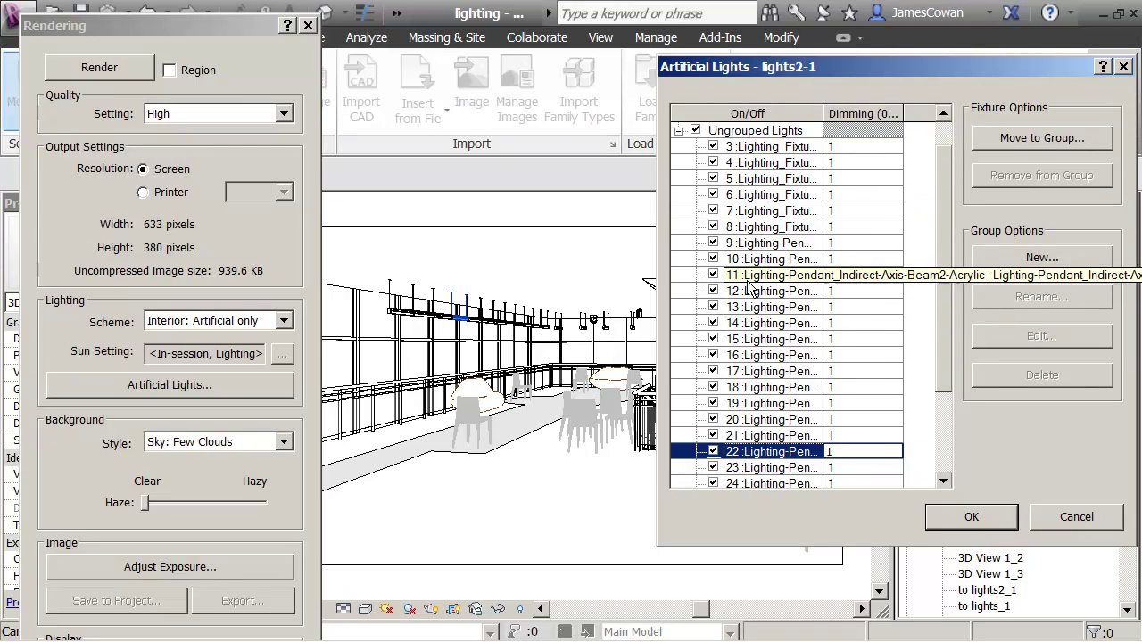
drag(949, 234, 949, 401)
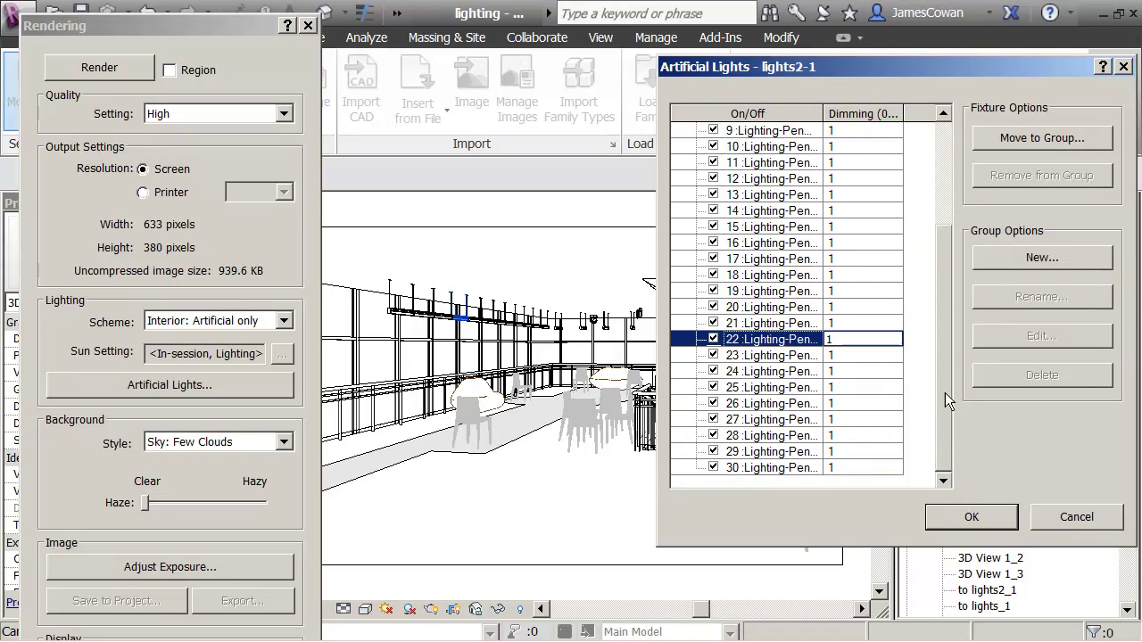
click(763, 467)
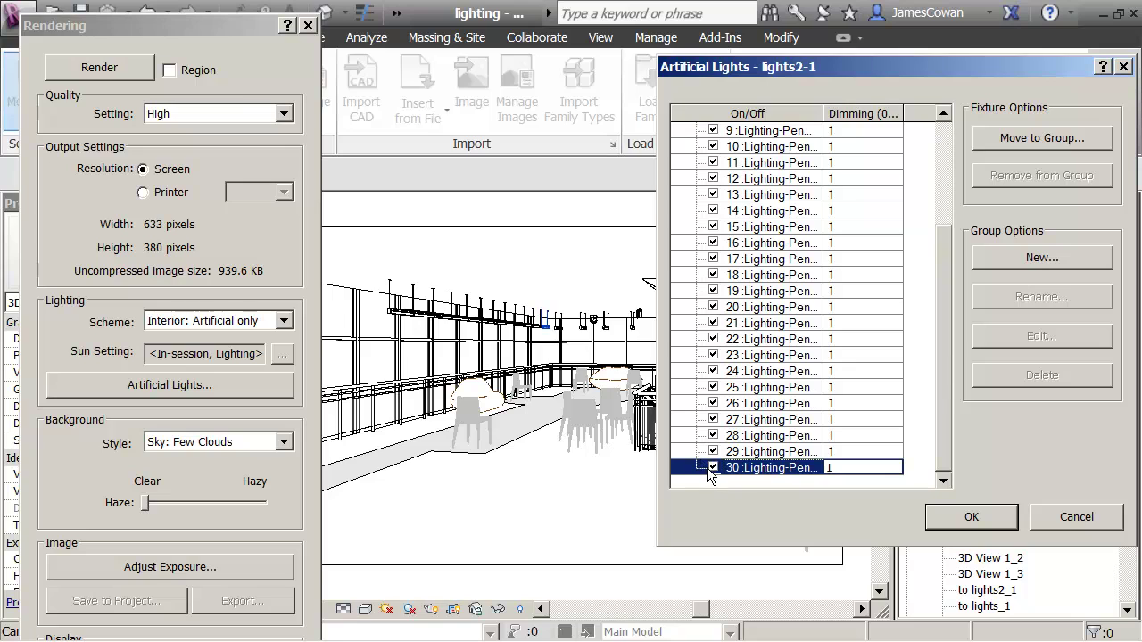
- Move pendants 30, 29, 28, 27 and 26 into the lv1-open space group
click(1028, 139)
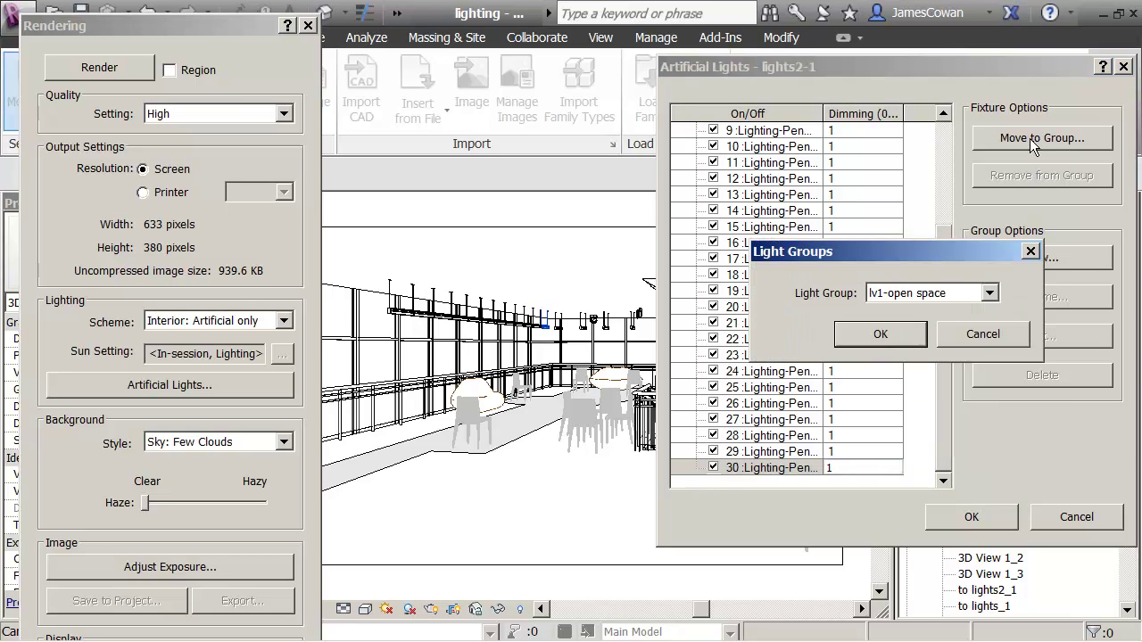
click(897, 332)
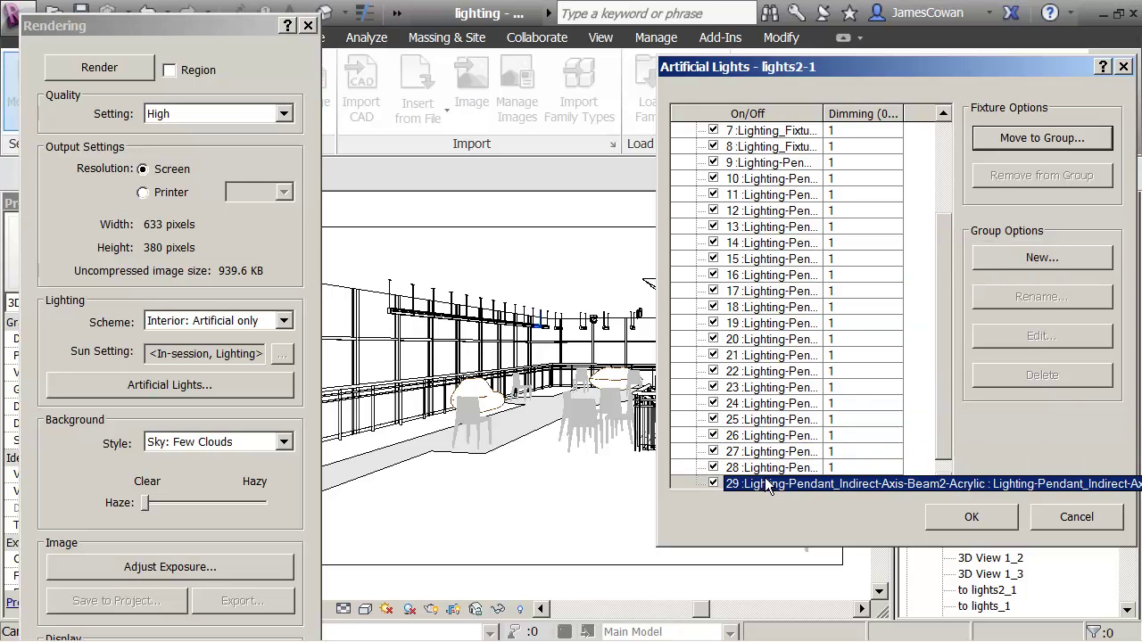
click(764, 480)
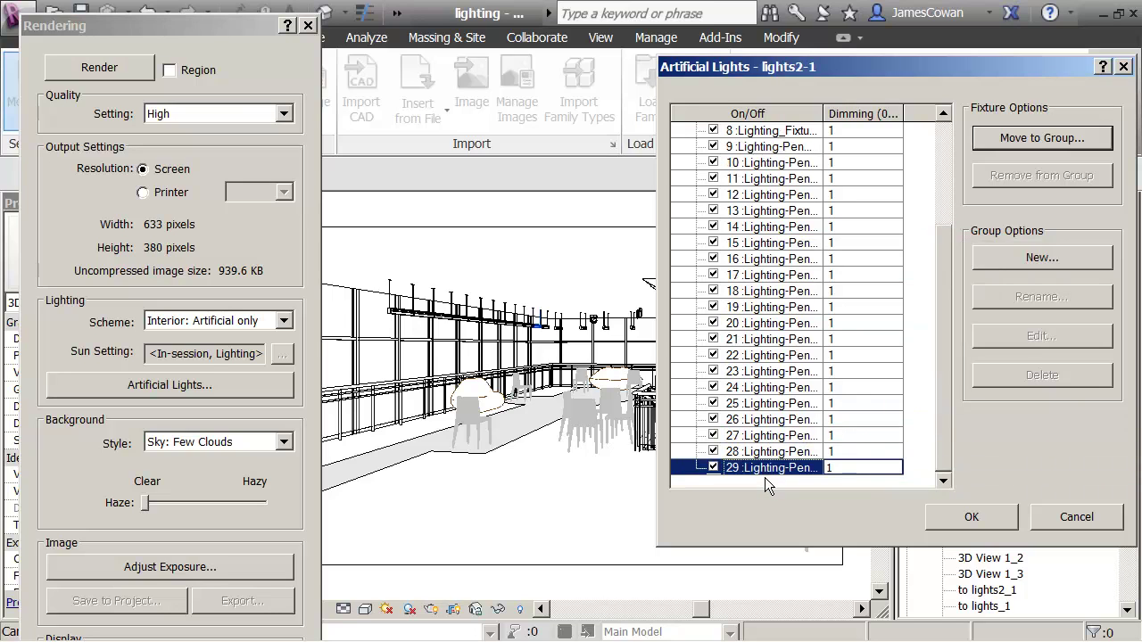
click(1036, 137)
click(894, 333)
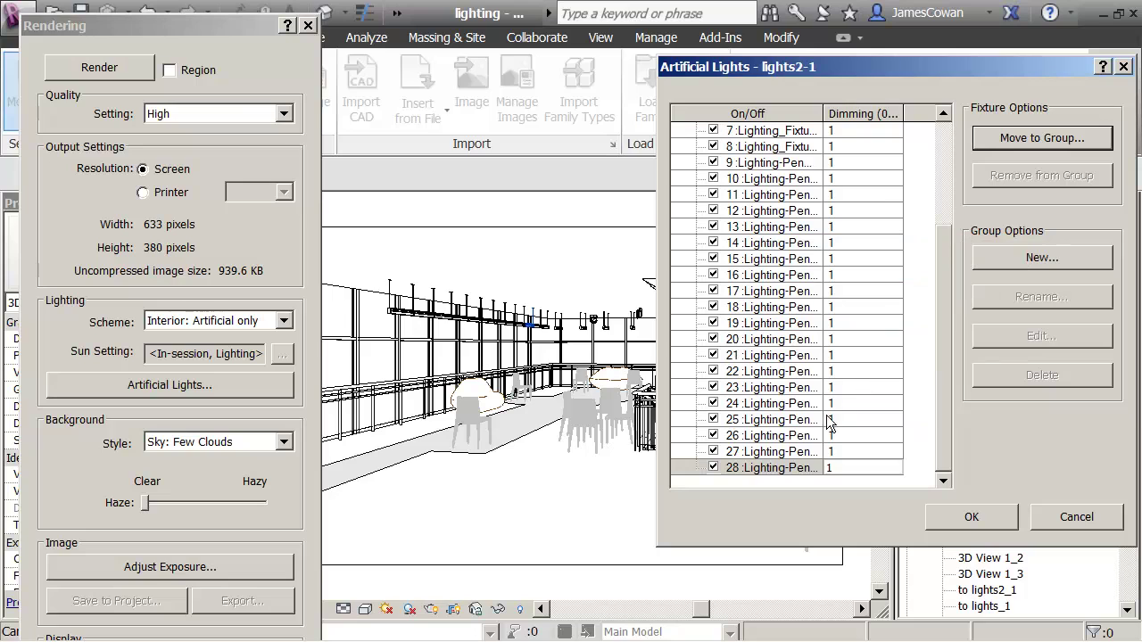
click(1032, 137)
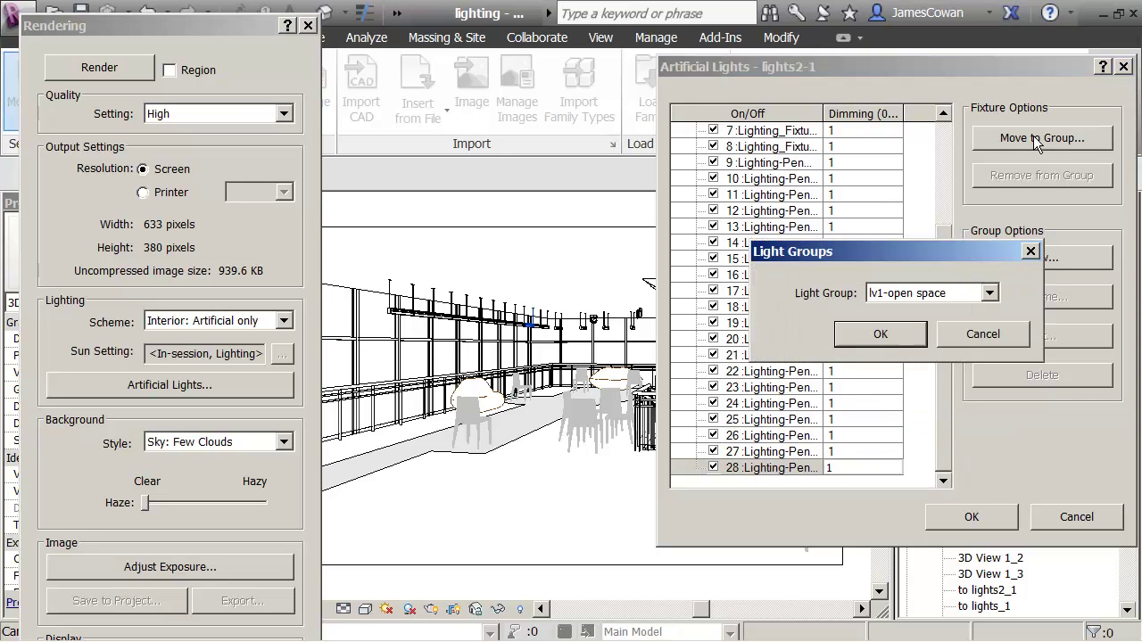
click(880, 334)
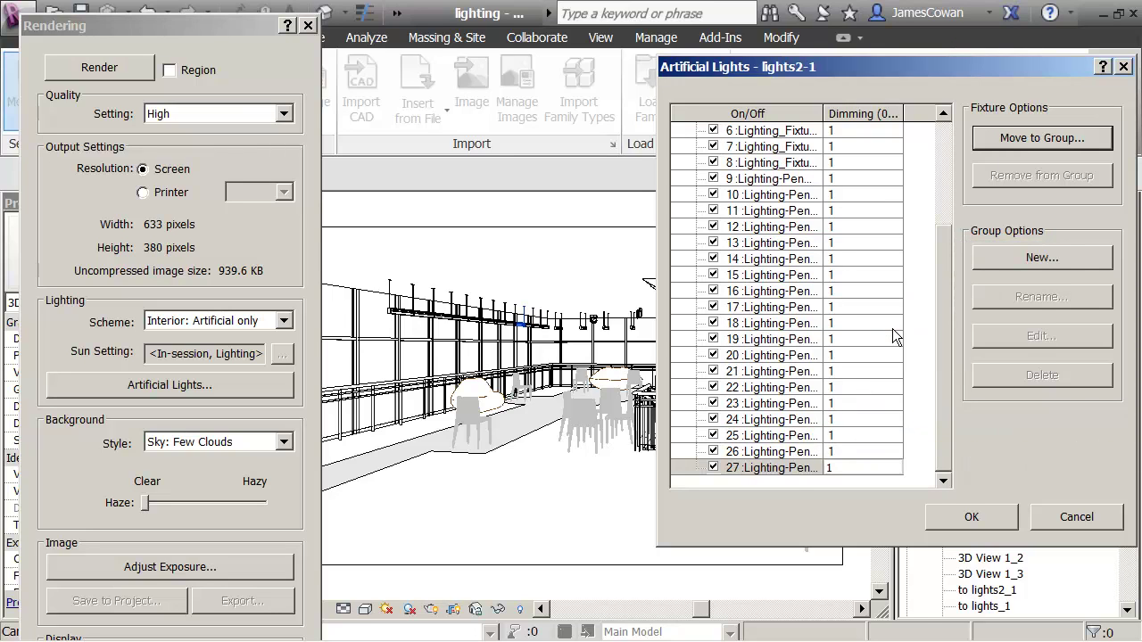
click(1025, 138)
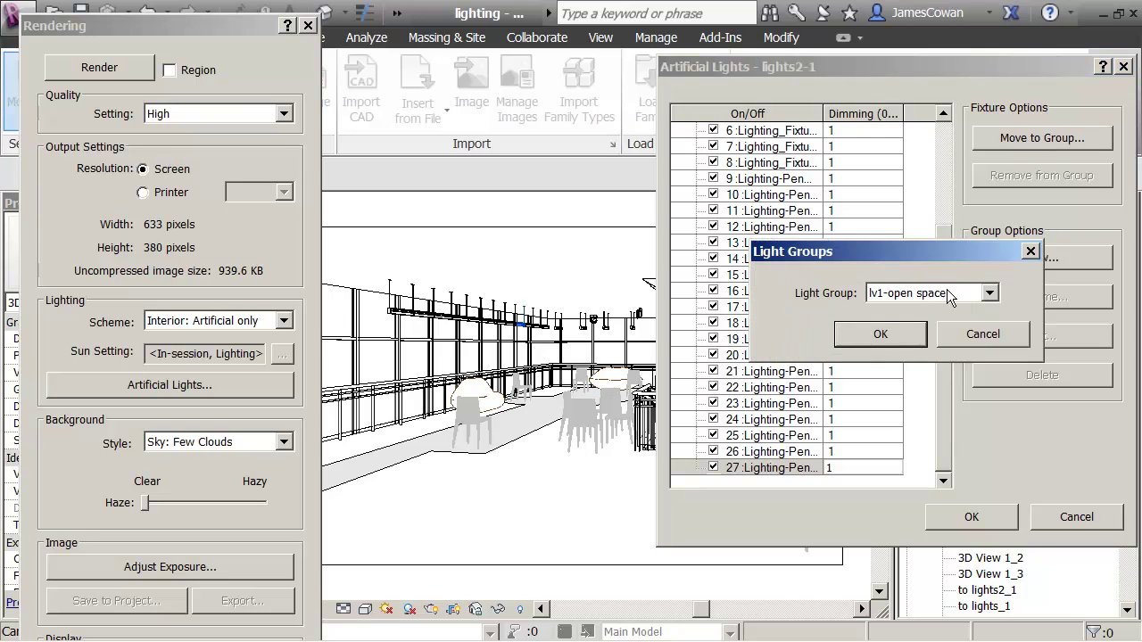
click(900, 332)
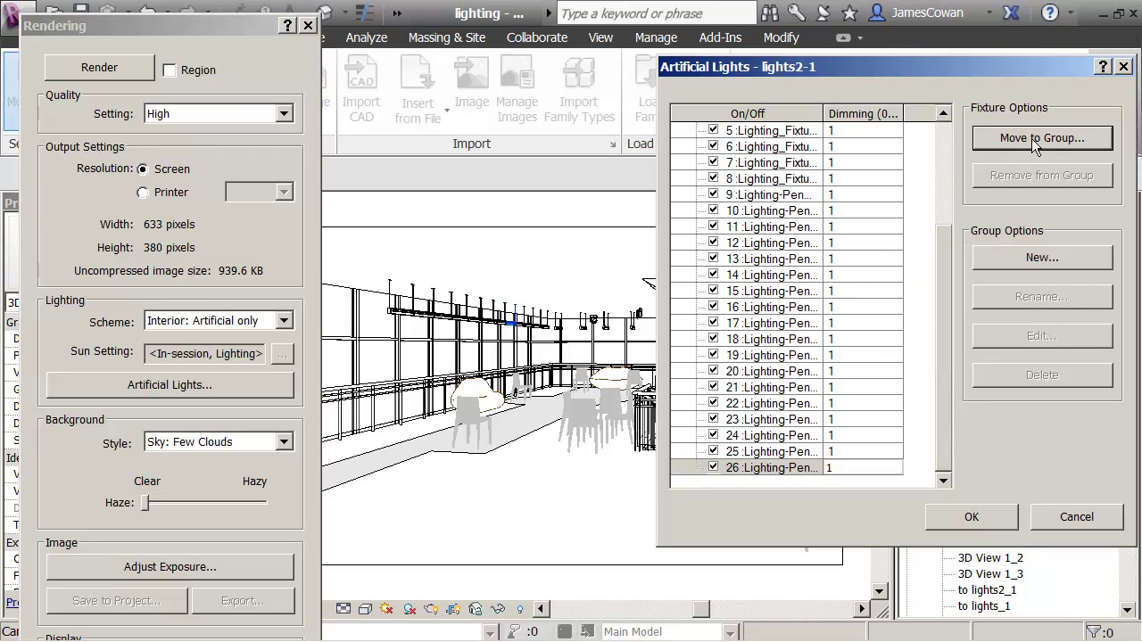
click(1031, 139)
click(895, 336)
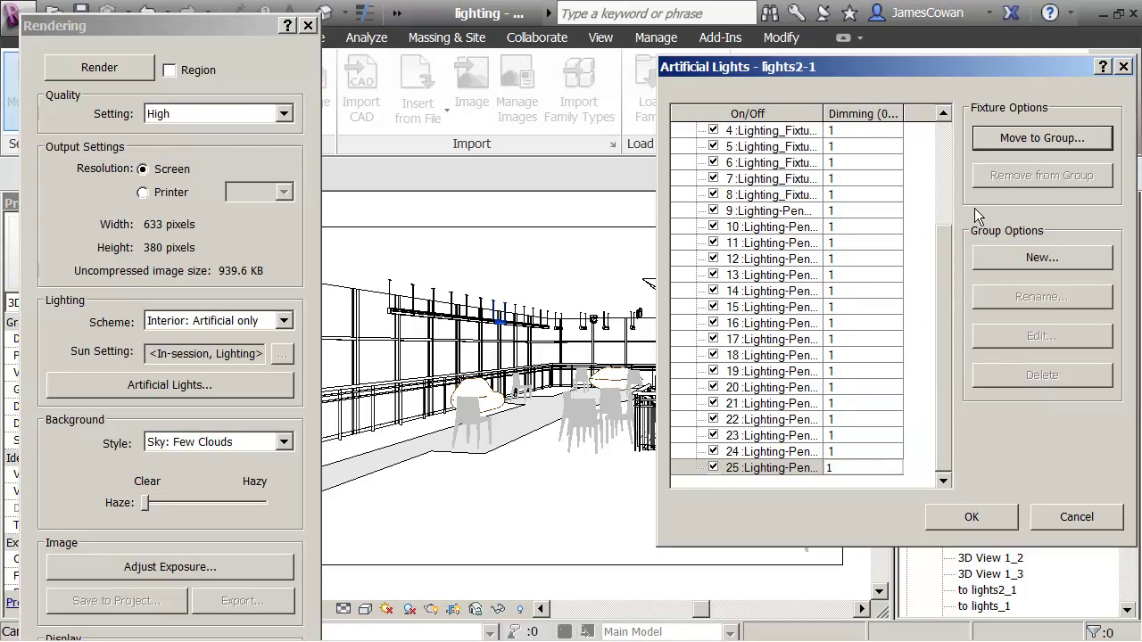
- Move the remaining pendants, down through 24, 23, 22, 21 and 20, into lv1-open space
click(1006, 135)
click(892, 336)
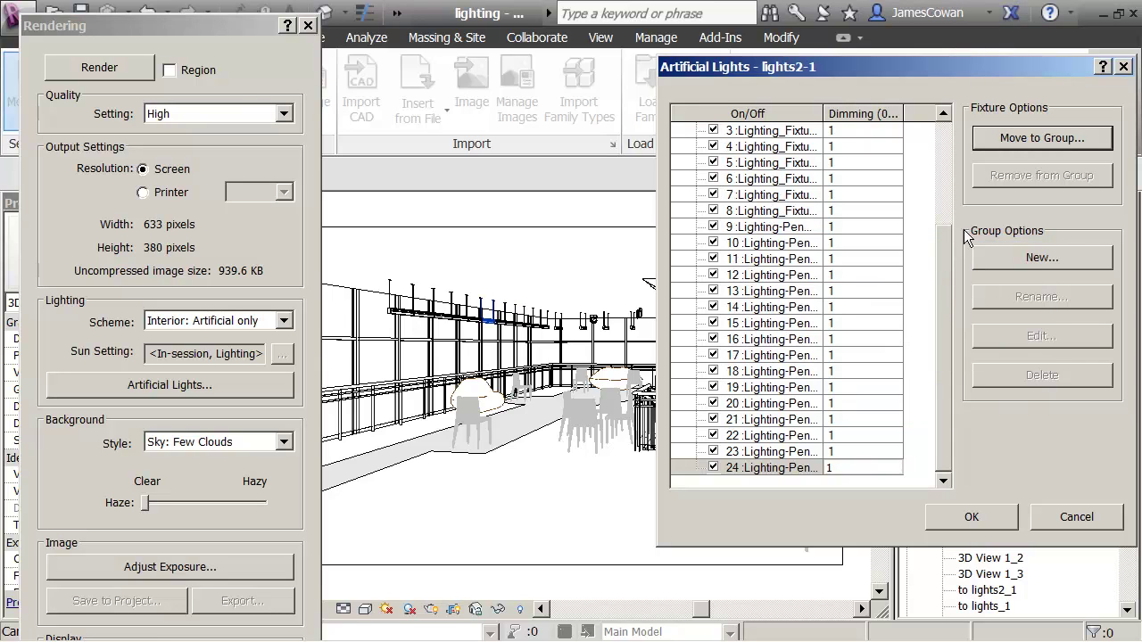
click(1010, 139)
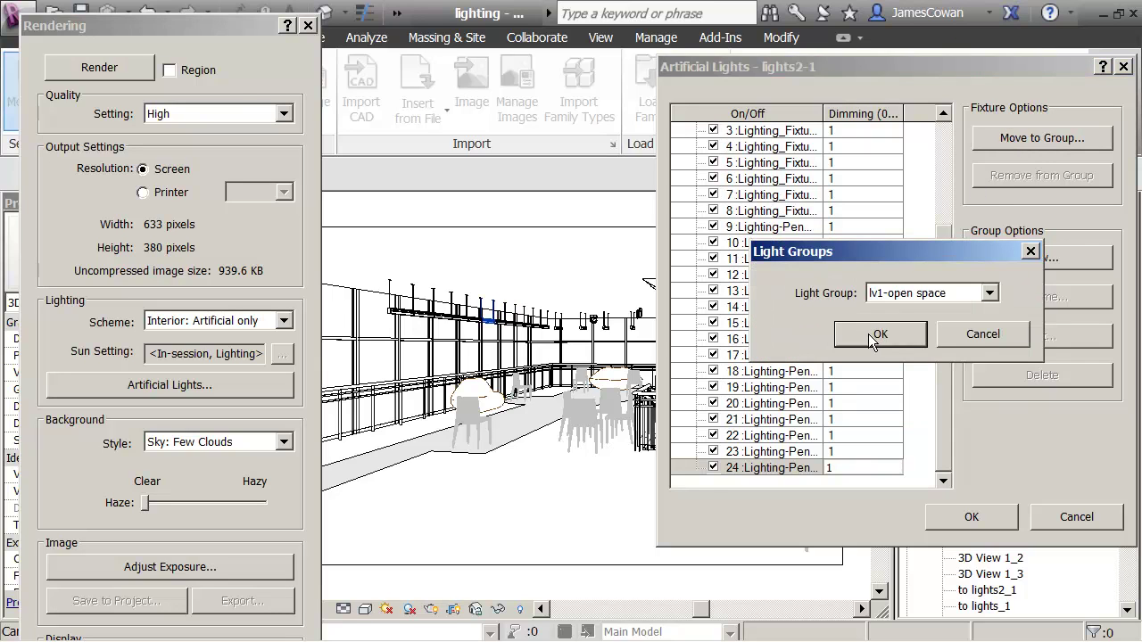
click(876, 336)
click(1009, 140)
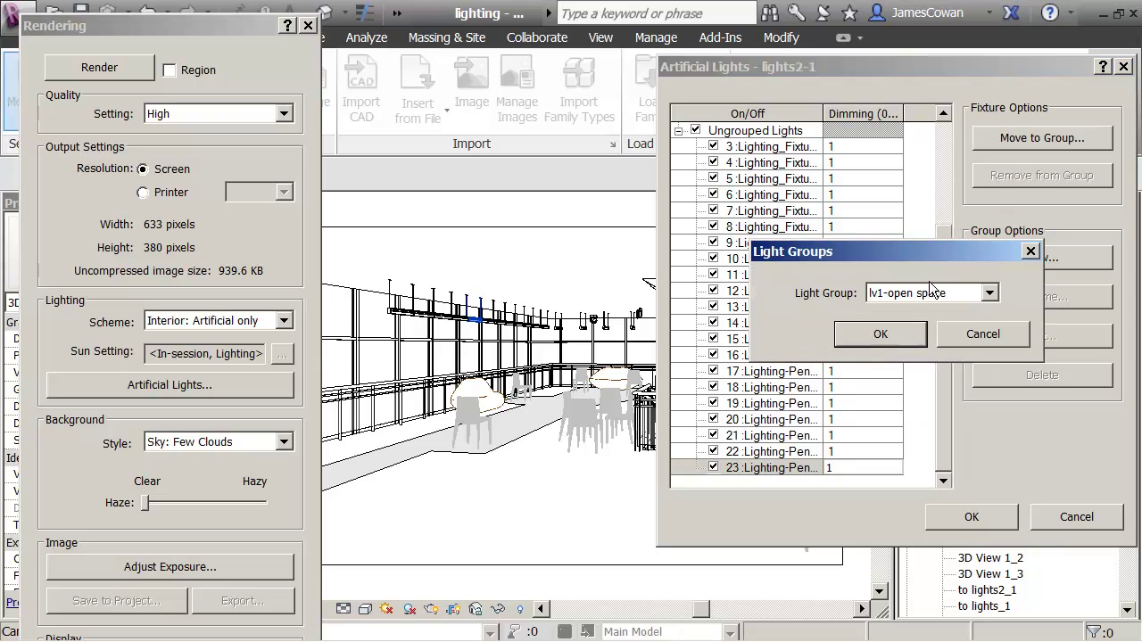
click(890, 334)
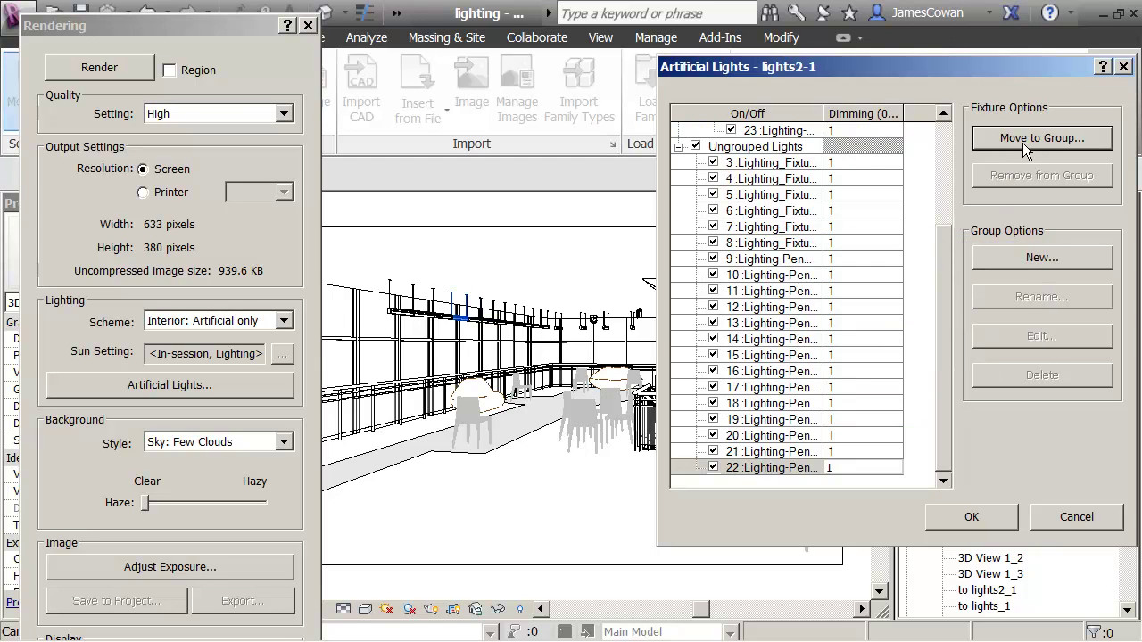
click(1022, 143)
click(888, 339)
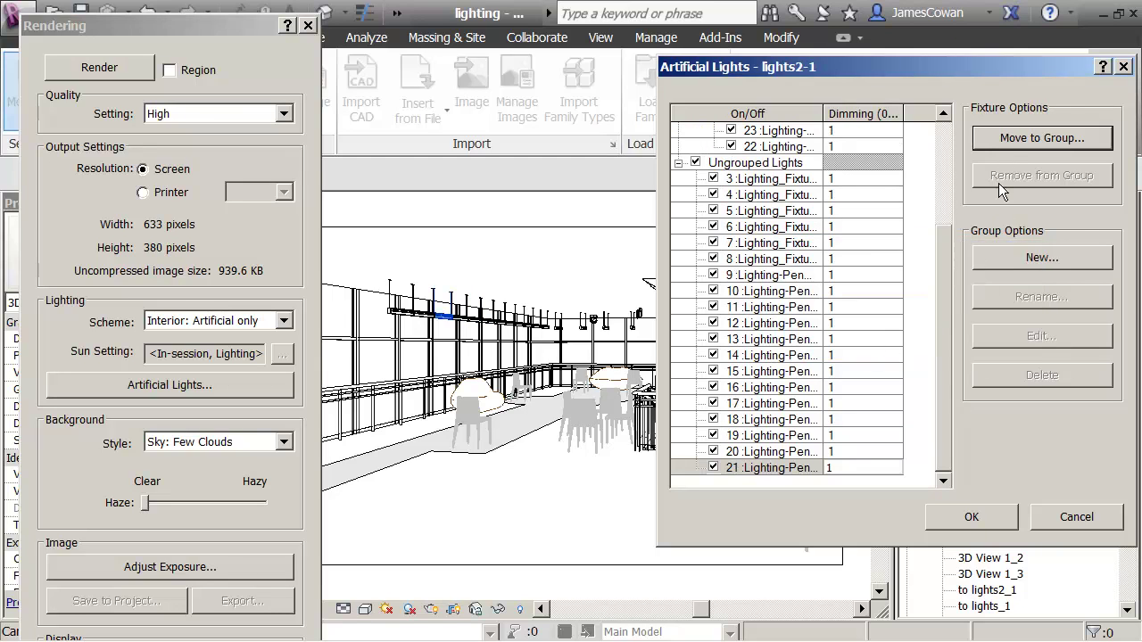
click(1009, 141)
click(900, 334)
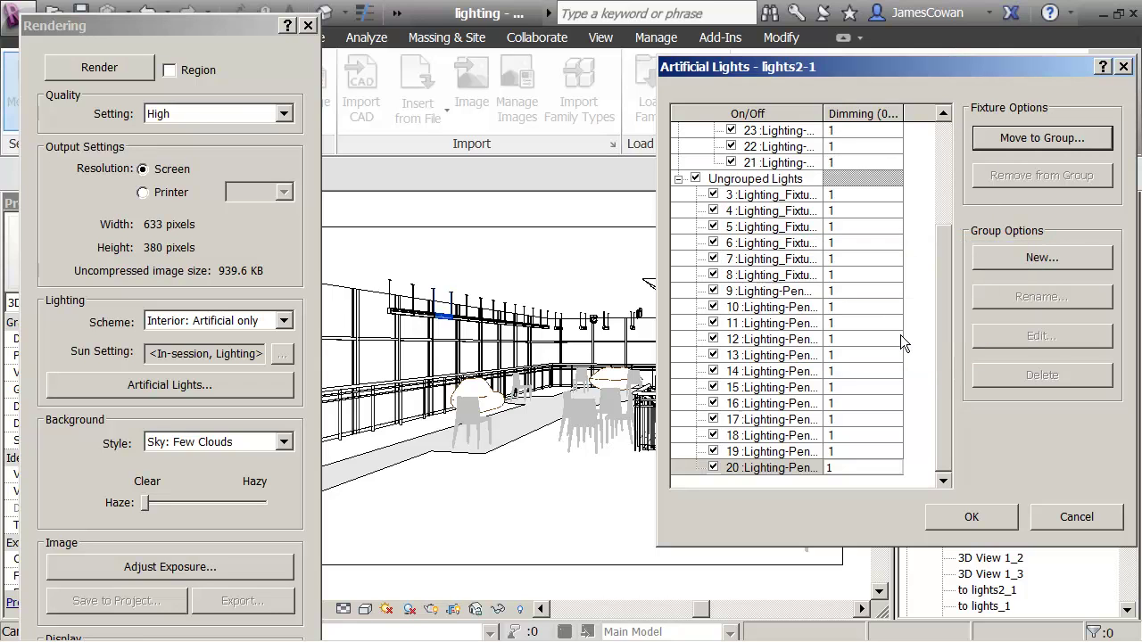
click(1013, 141)
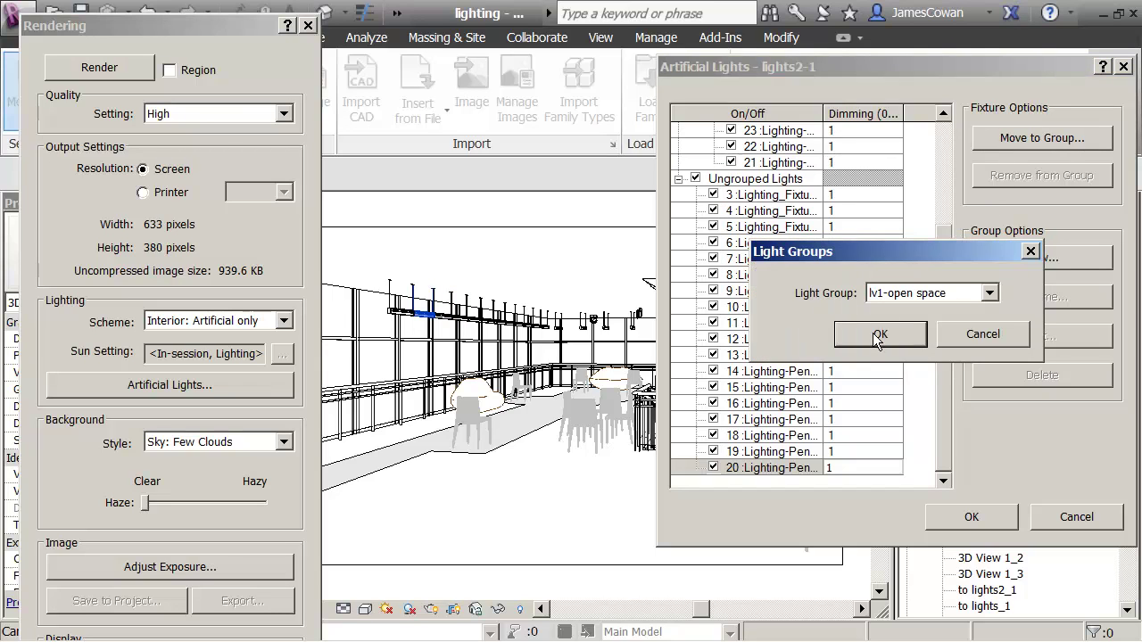
click(859, 329)
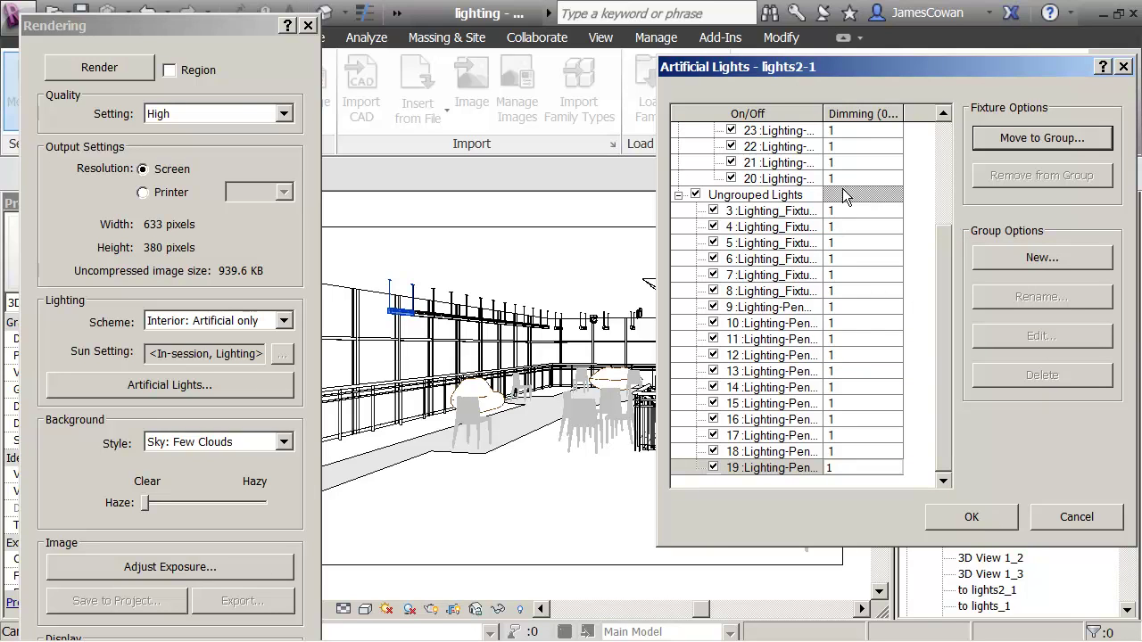
- Leave lv1-open space switched on, collapse both light lists, and accept the Artificial Lights settings
drag(947, 253, 945, 130)
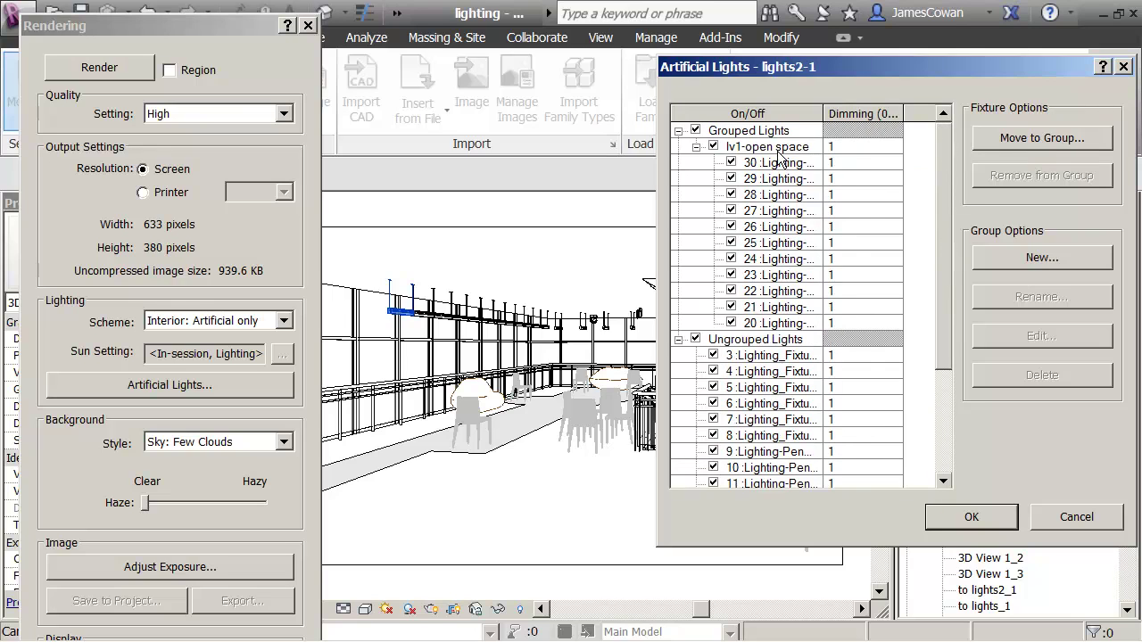
click(714, 148)
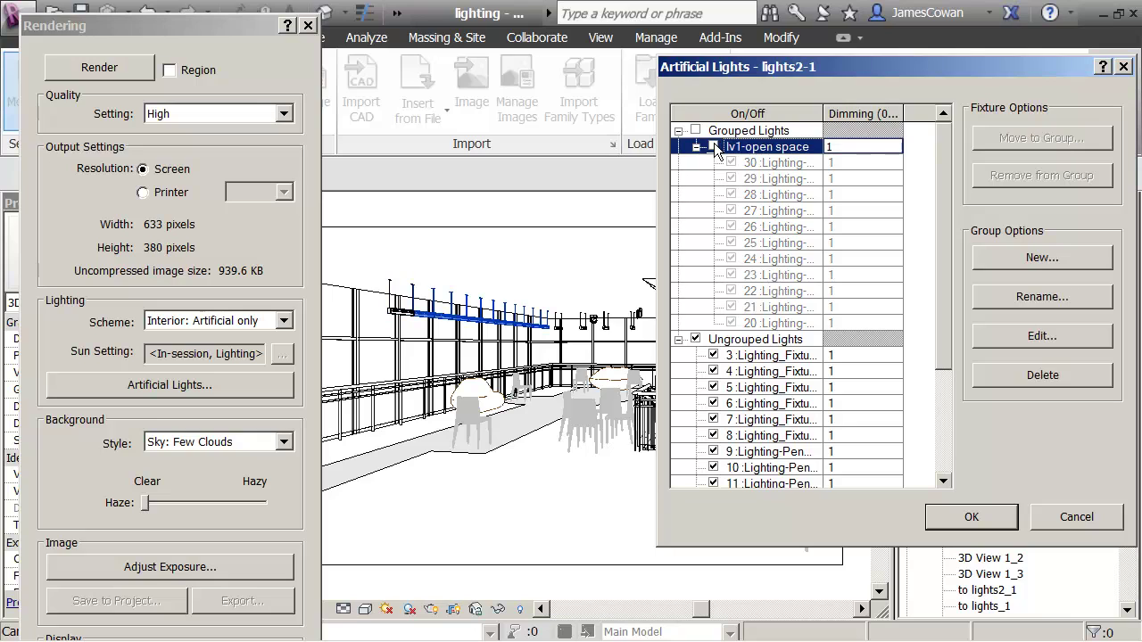
click(713, 147)
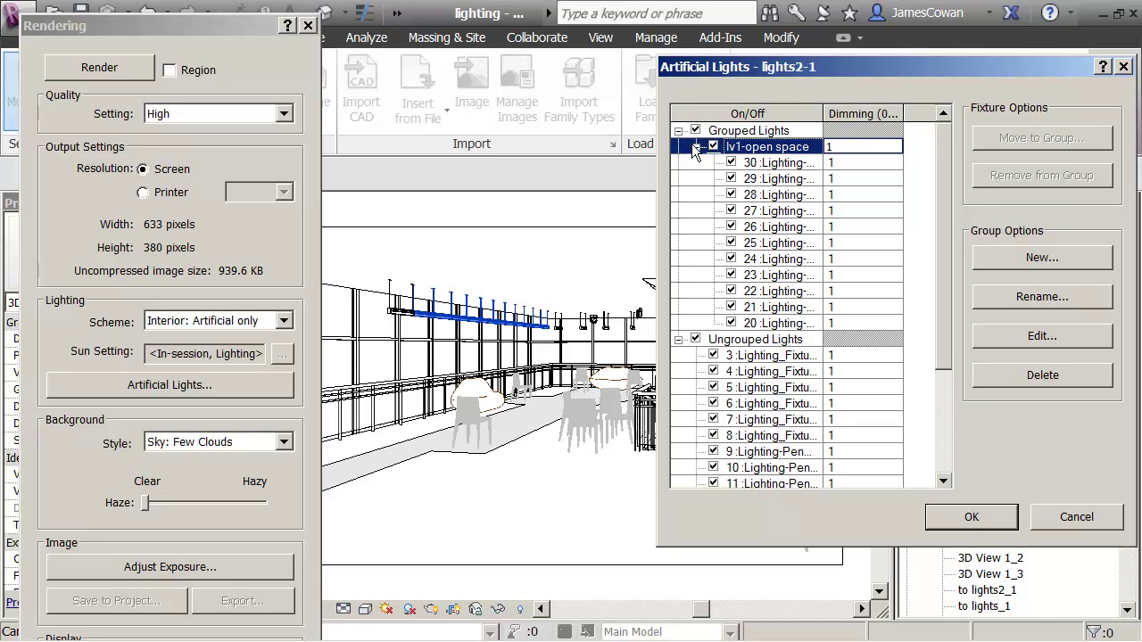
click(696, 147)
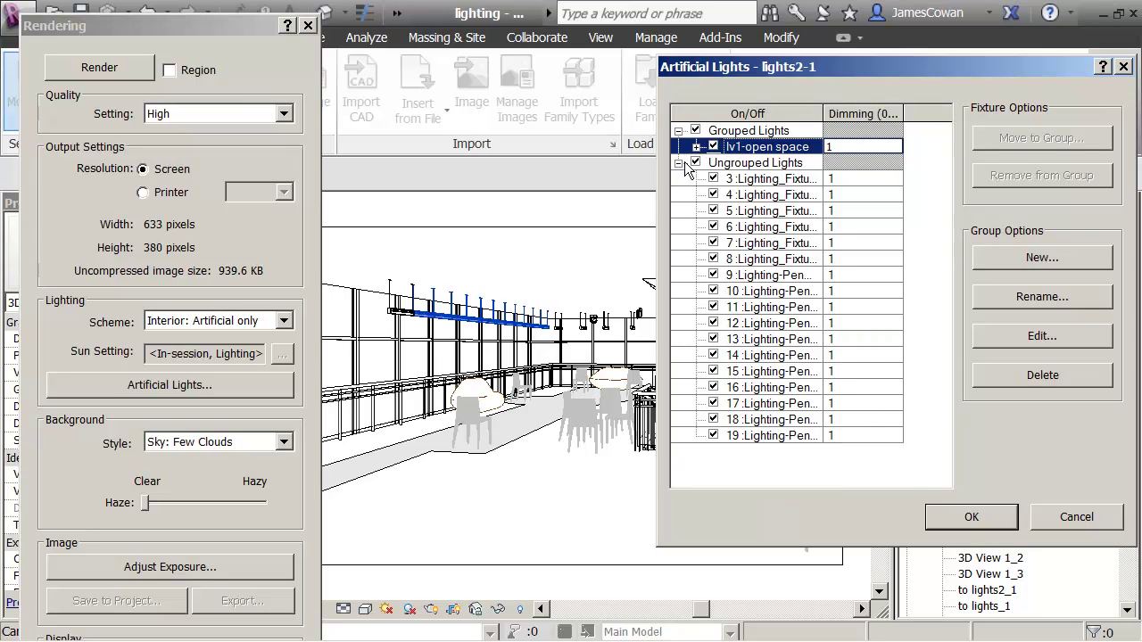
click(679, 163)
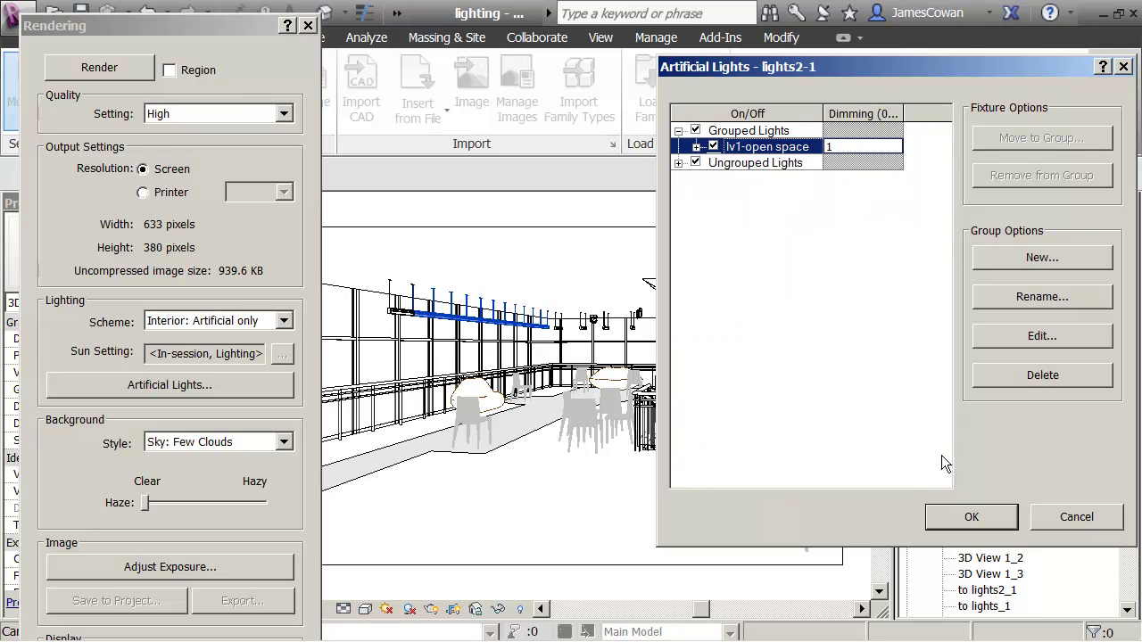
click(974, 516)
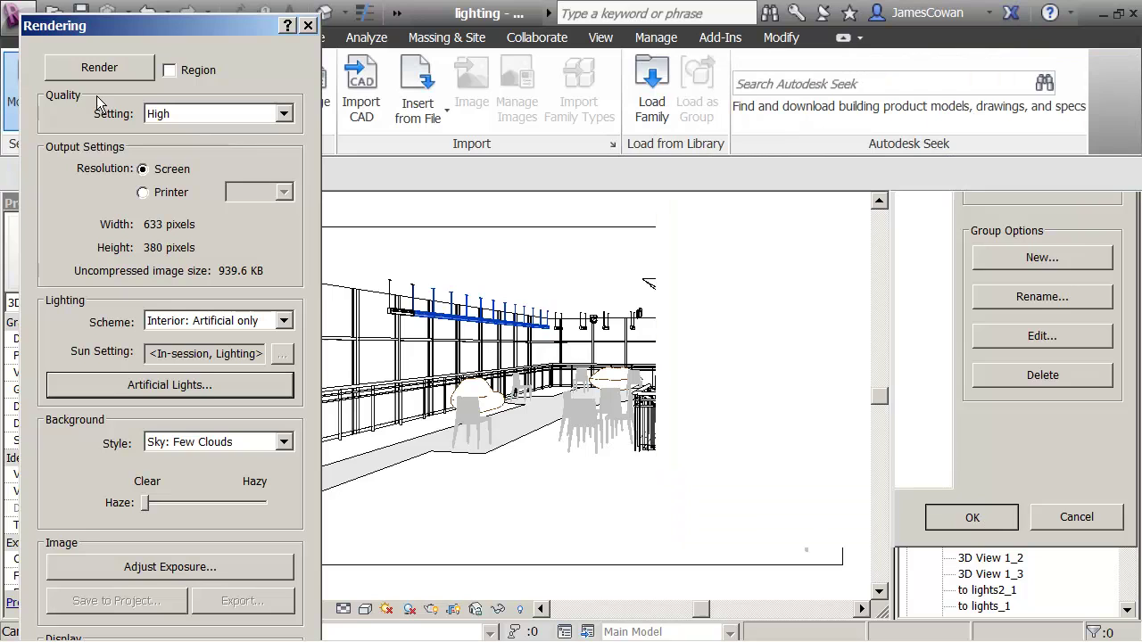
- Render the lights2-1 interior at High quality with artificial-only lighting
click(101, 66)
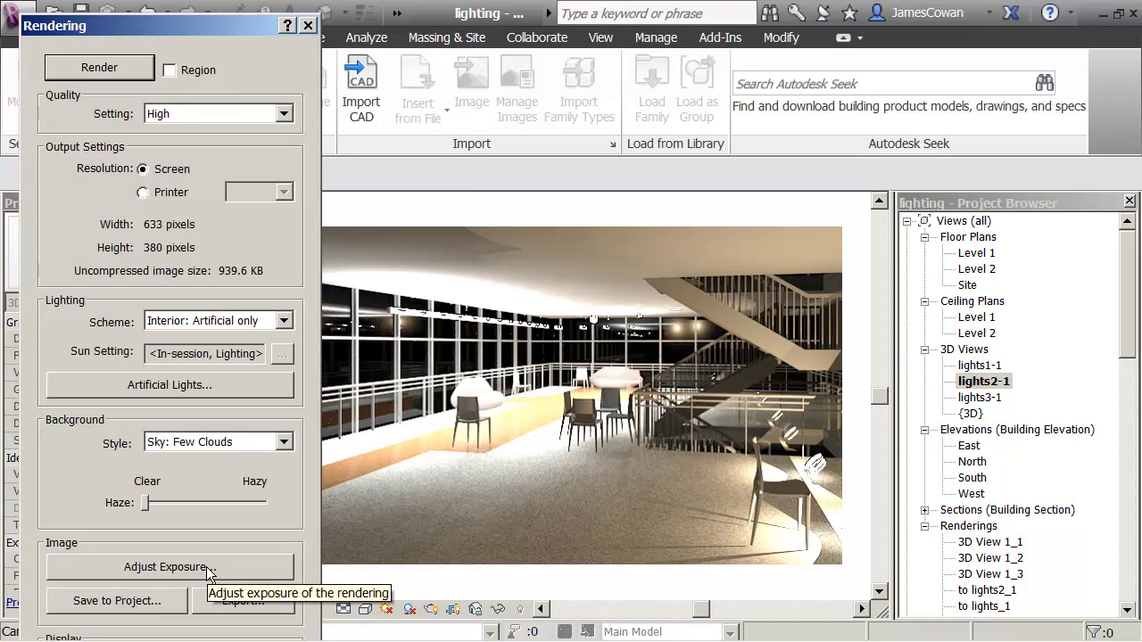
- Set the rendering's exposure value to 2.65, then save it to the project as lights2-1_1
click(209, 569)
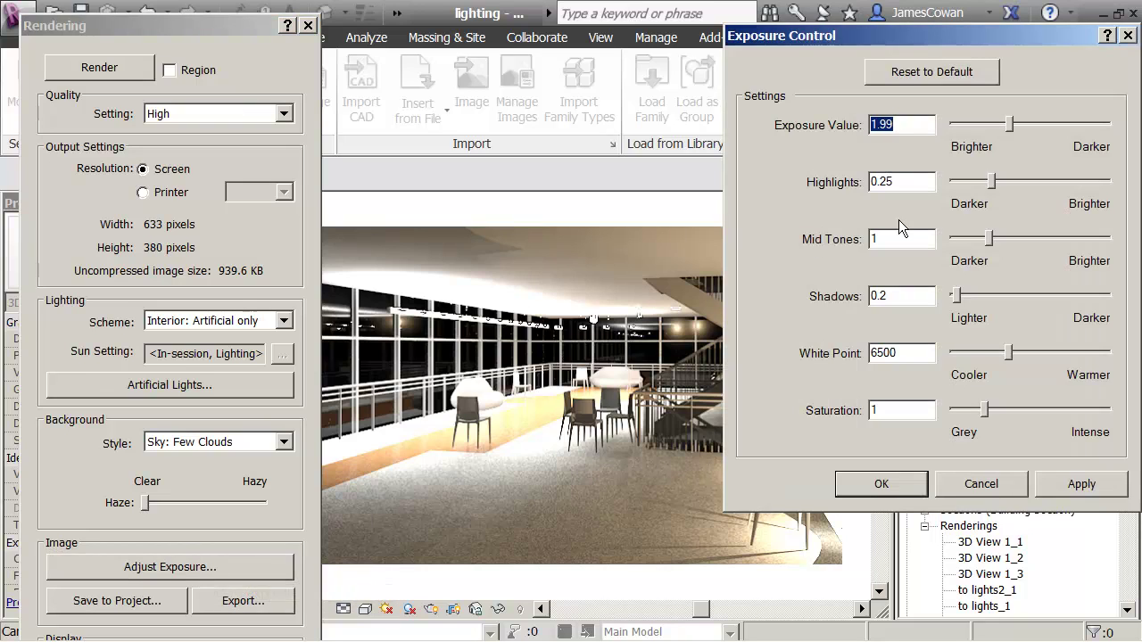
click(1008, 125)
drag(1011, 131, 1015, 131)
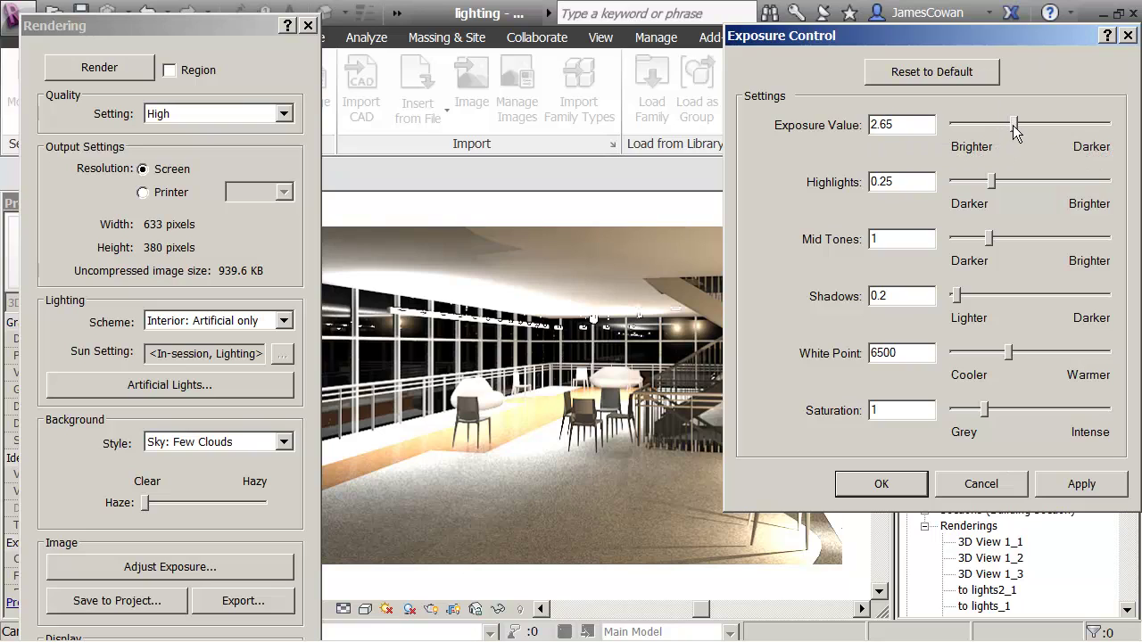
click(1073, 483)
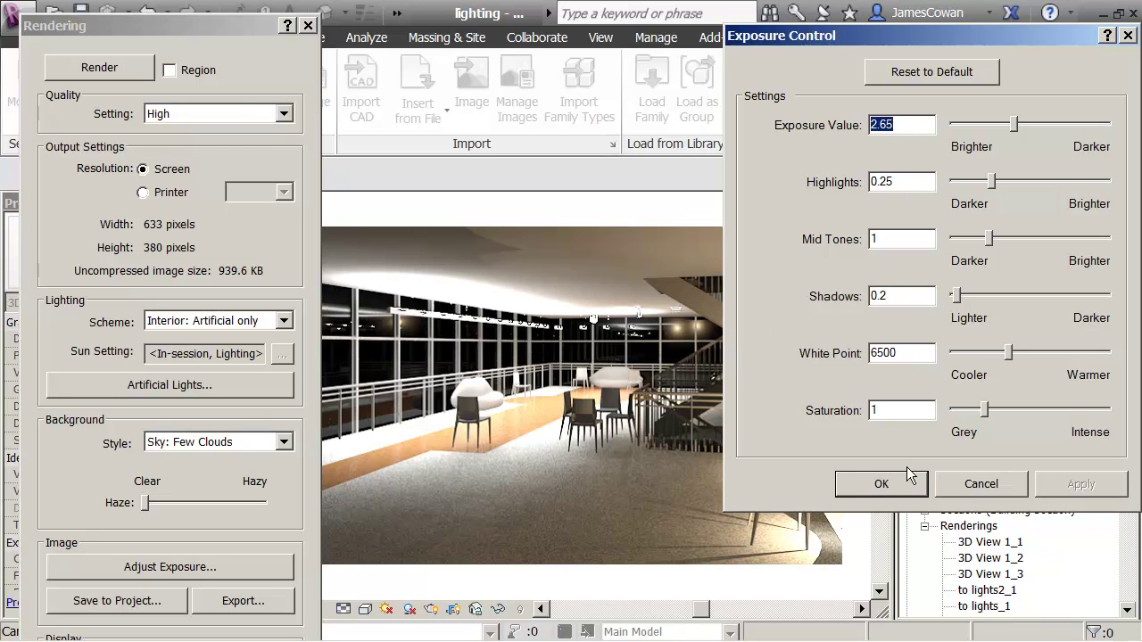
click(881, 482)
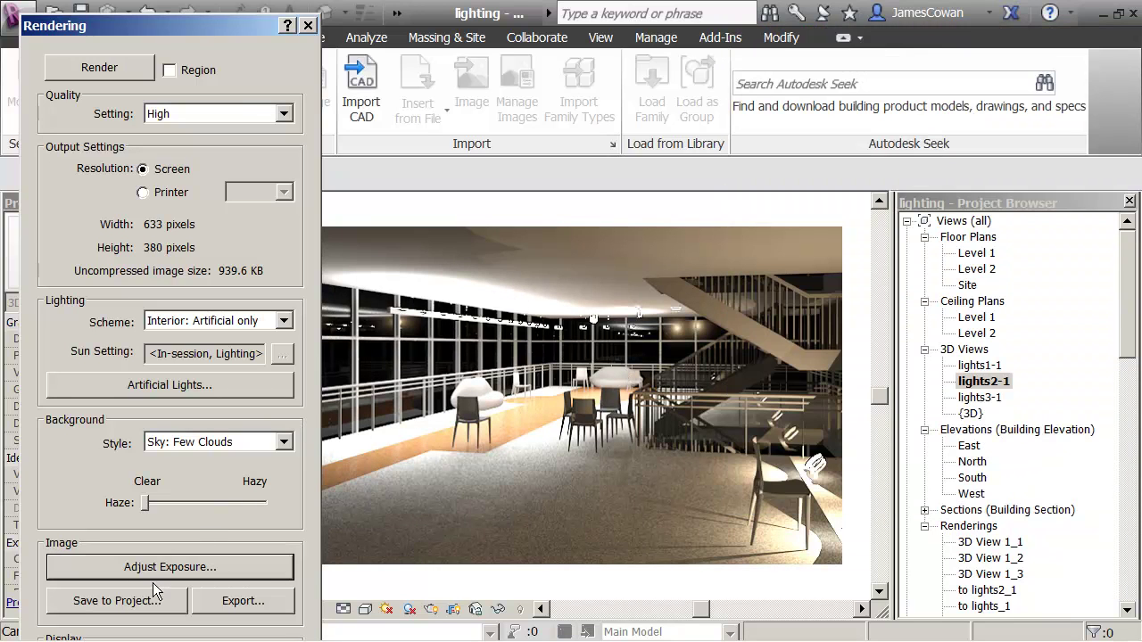
click(129, 602)
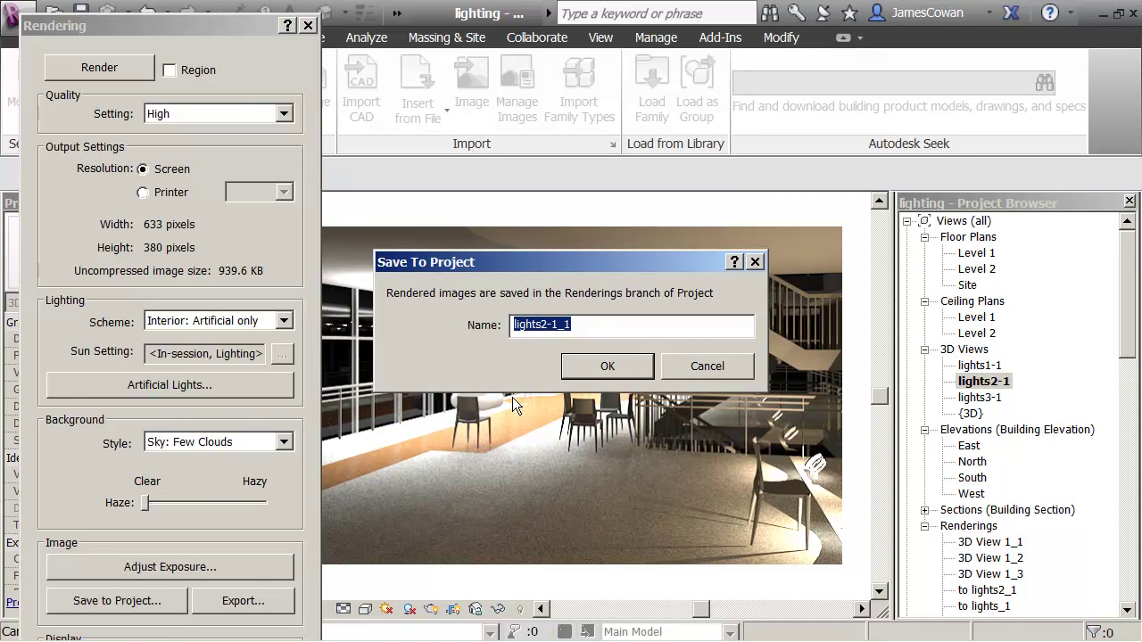
click(595, 365)
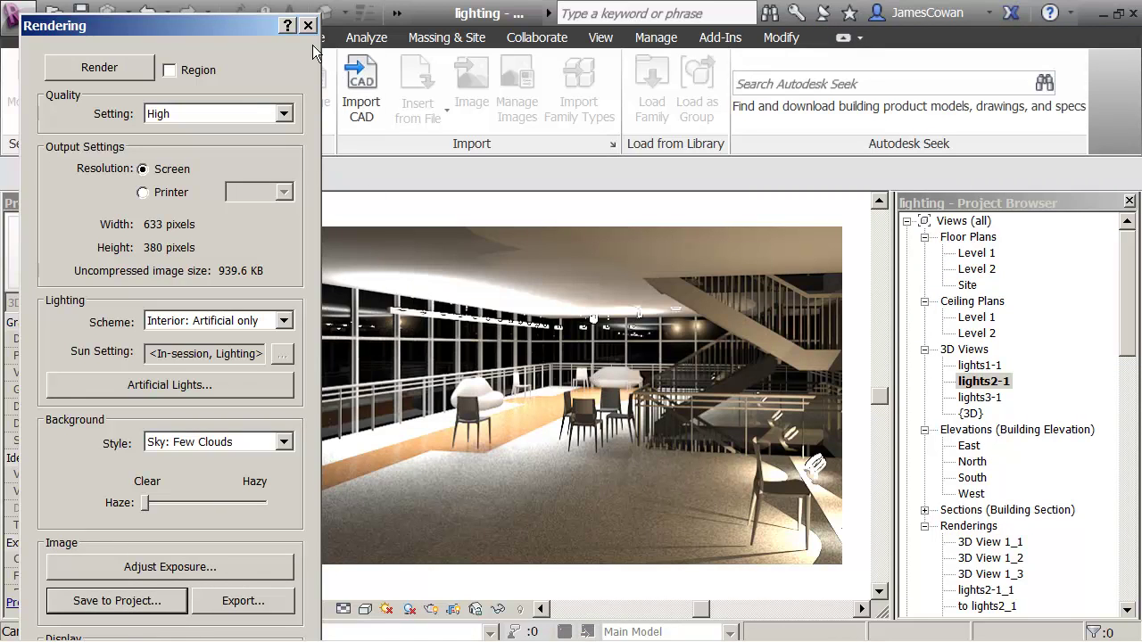
- Close the Rendering dialog and open the saved lights2-1_1 rendering, passing through to lights_3
click(307, 26)
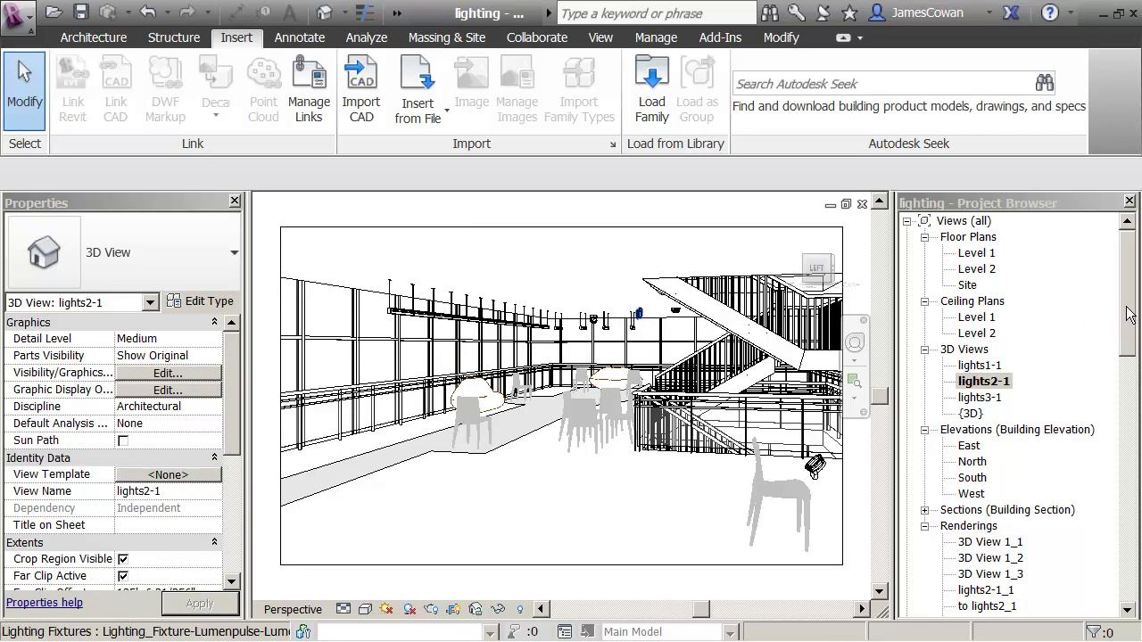
drag(1131, 315, 1133, 408)
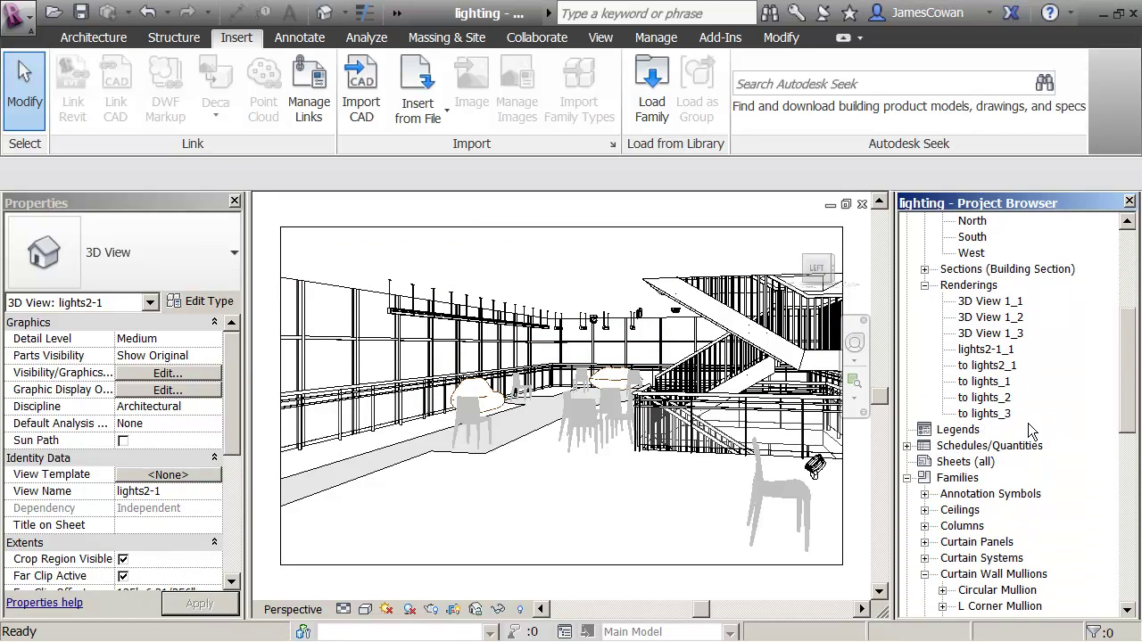
click(981, 416)
double_click(981, 416)
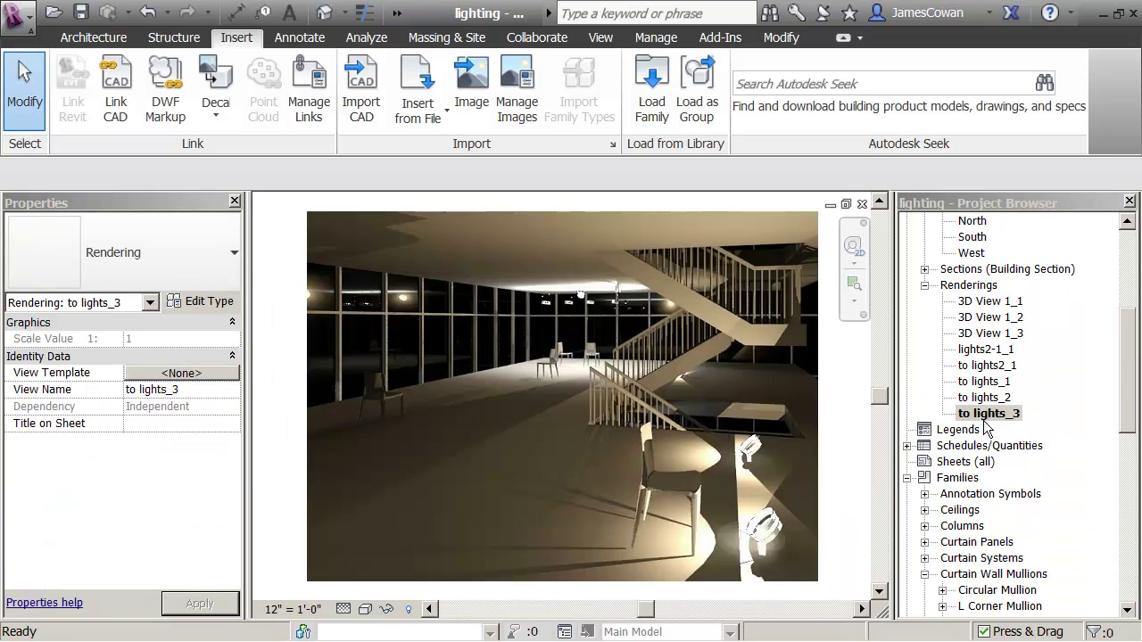
double_click(972, 351)
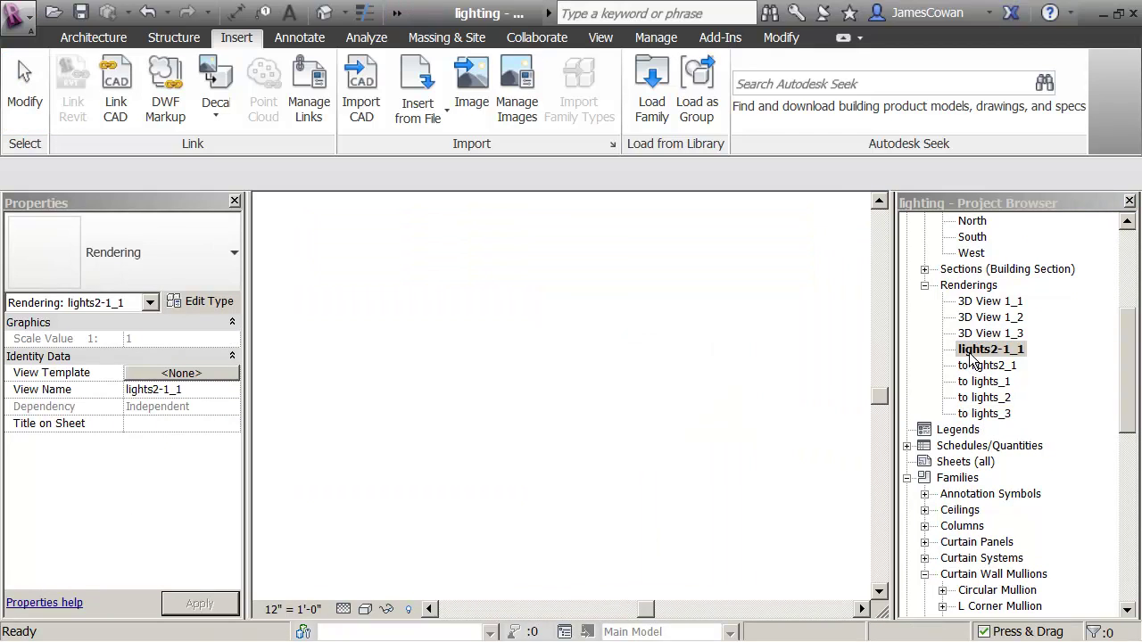